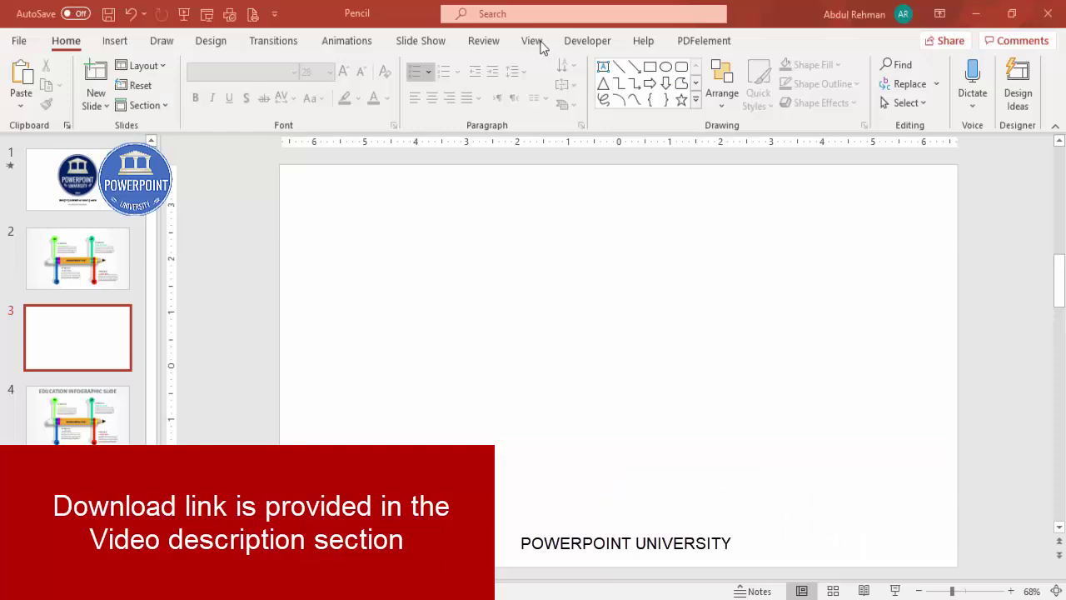
Show the slide's centre guides and draw a long rectangle bar across the middle.
left_click(534, 42)
left_click(350, 105)
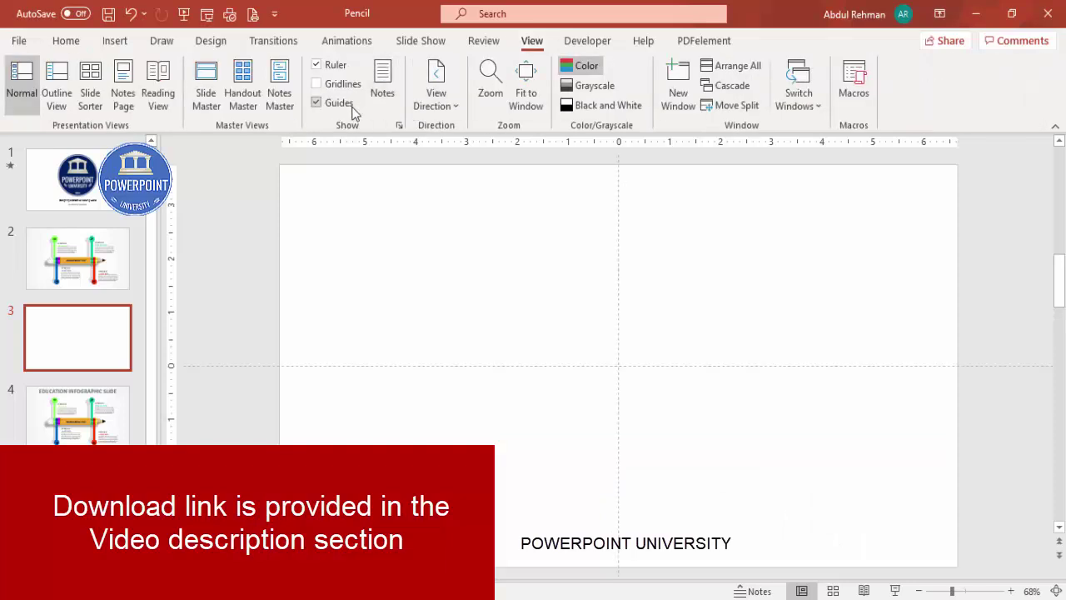
left_click(115, 42)
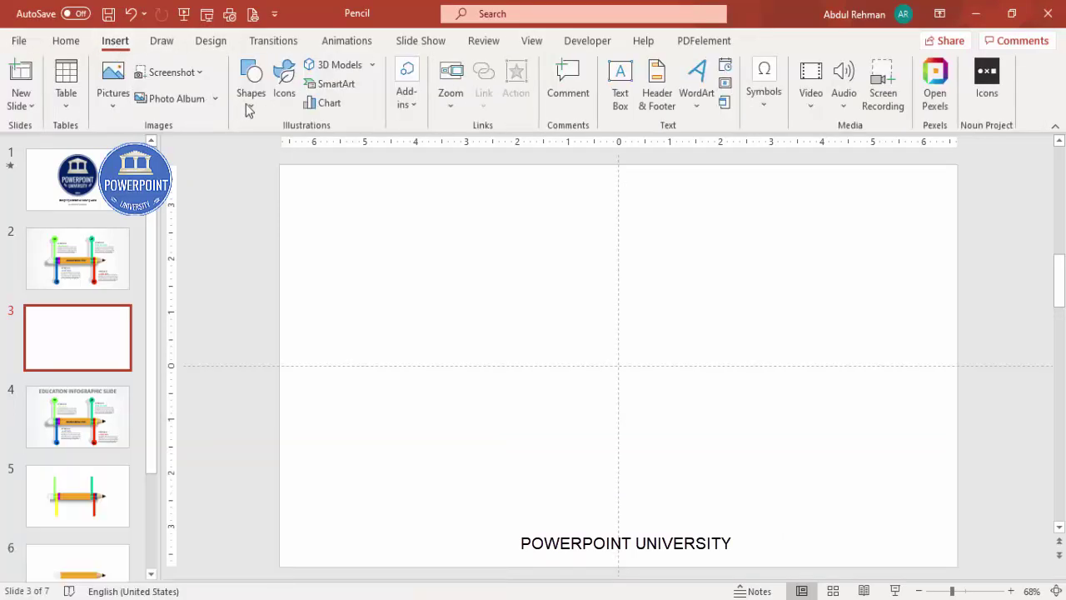
left_click(250, 83)
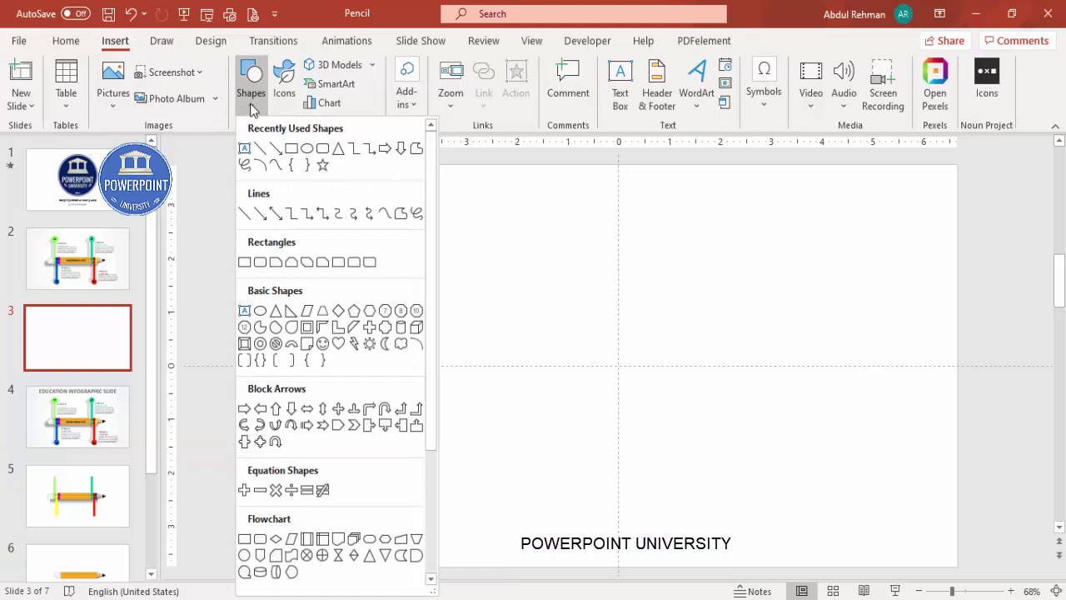
left_click(244, 263)
mouse_move(469, 349)
left_mouse_down()
mouse_move(589, 373)
mouse_move(775, 379)
left_mouse_up()
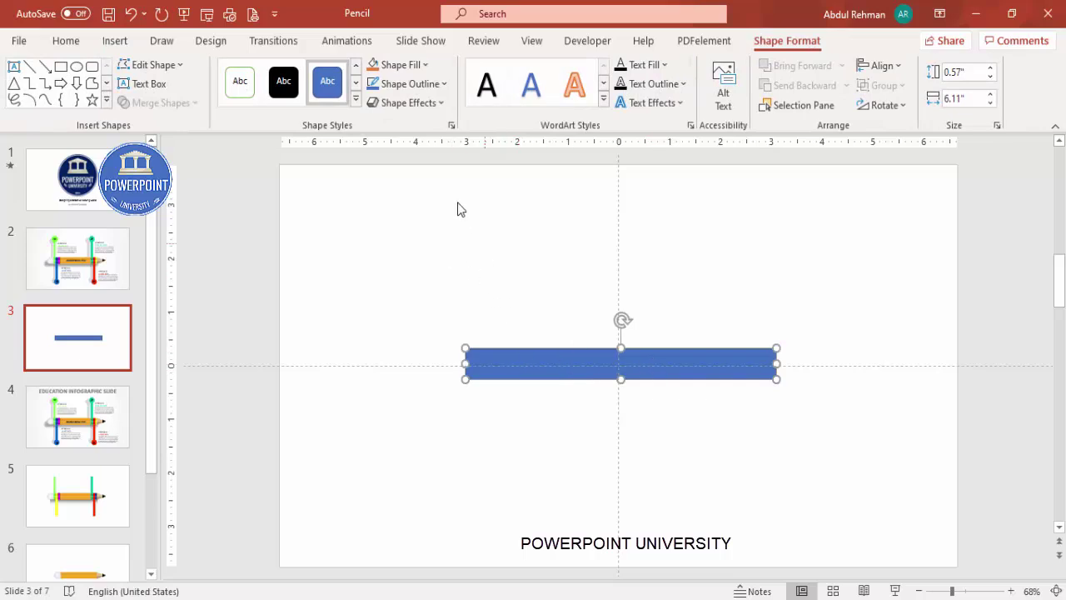
Remove the outline from the blue bar.
left_click(425, 89)
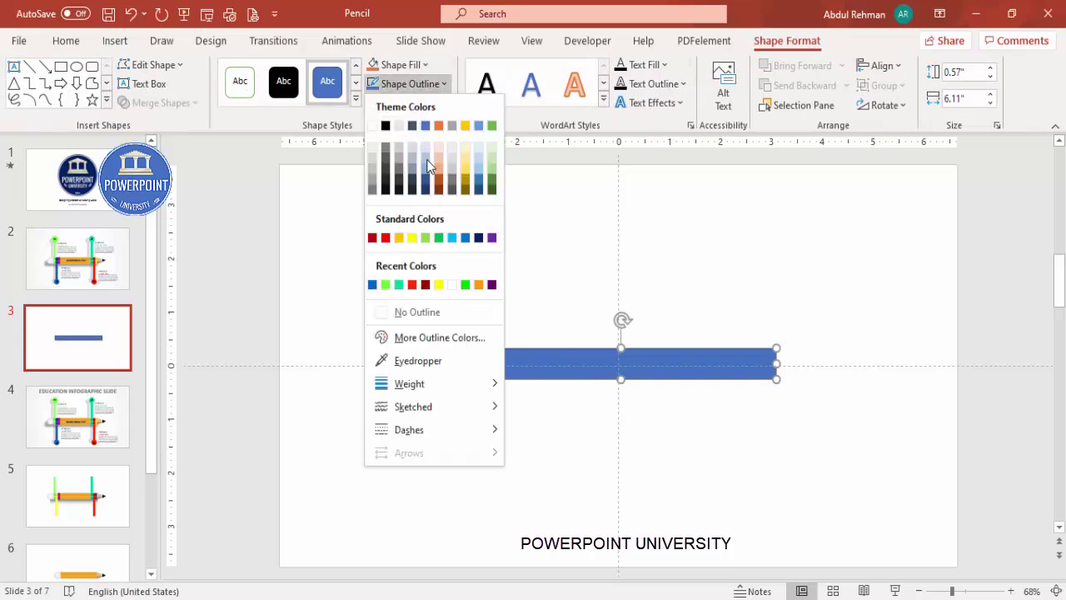
left_click(451, 311)
left_click(448, 320)
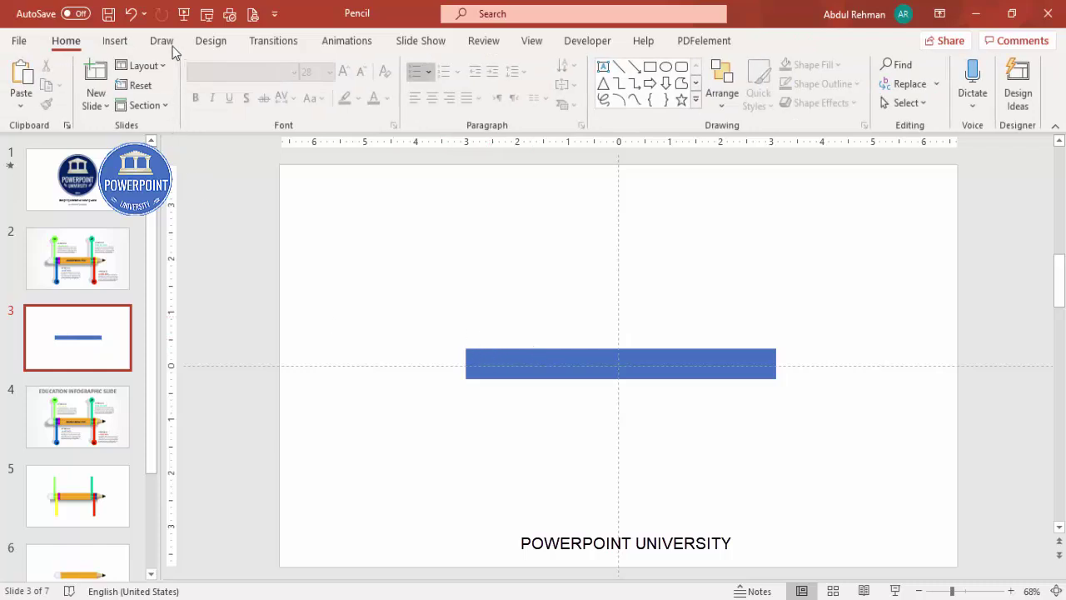
Draw a top-corners-rounded rectangle above the bar, fully round its corners and remove its outline.
left_click(116, 43)
left_click(245, 106)
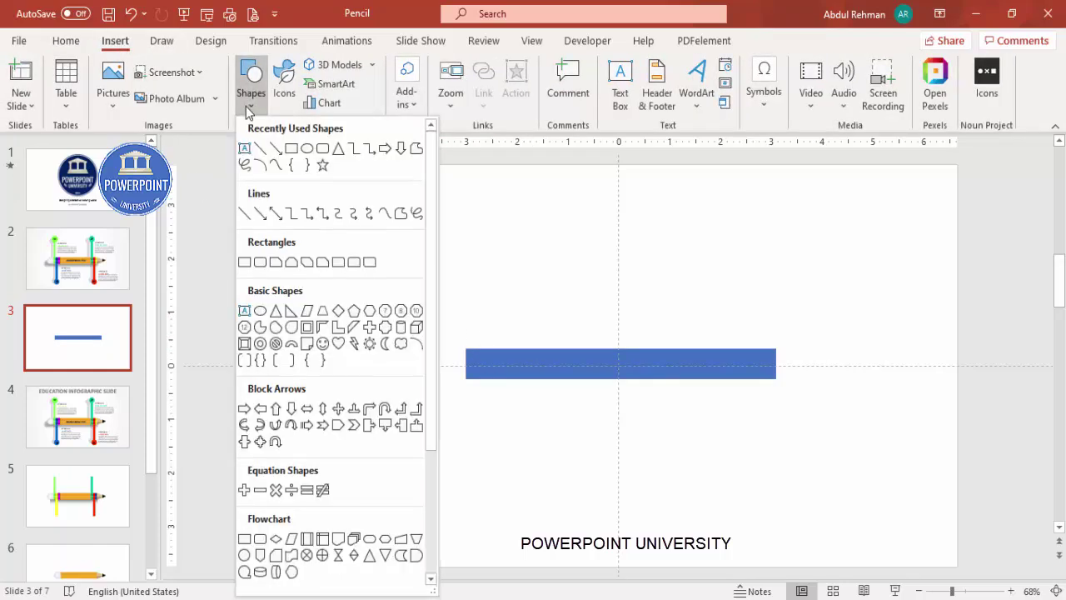
left_click(354, 264)
left_click_drag(470, 267, 501, 299)
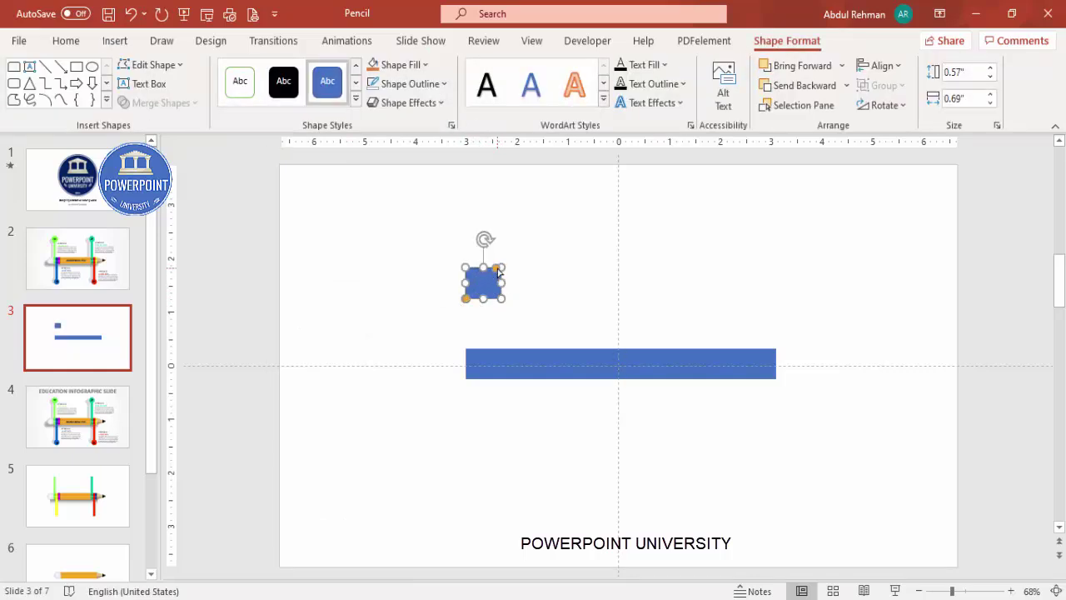
left_click_drag(498, 271, 468, 270)
left_click(412, 83)
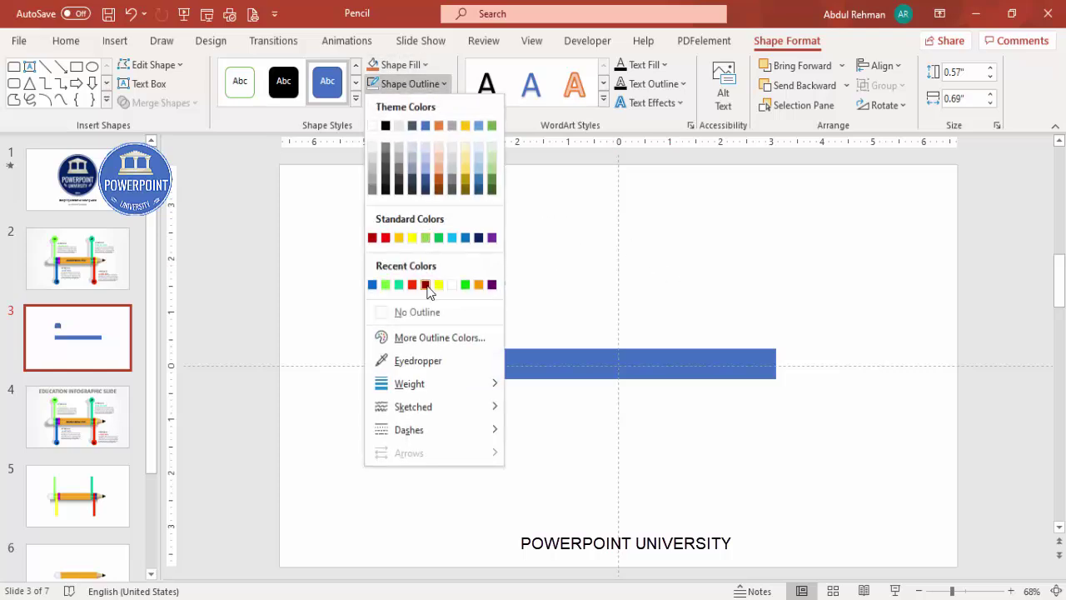
left_click(445, 318)
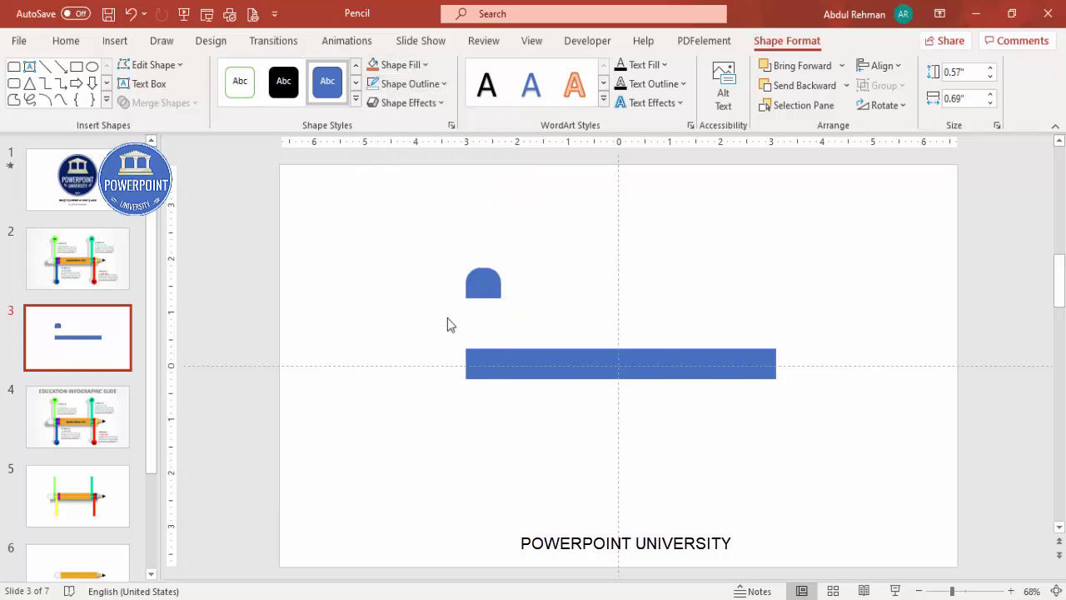
Rotate the rounded cap left 90° and fit it against the bar's left end at 0.63" by 0.57".
left_click(882, 107)
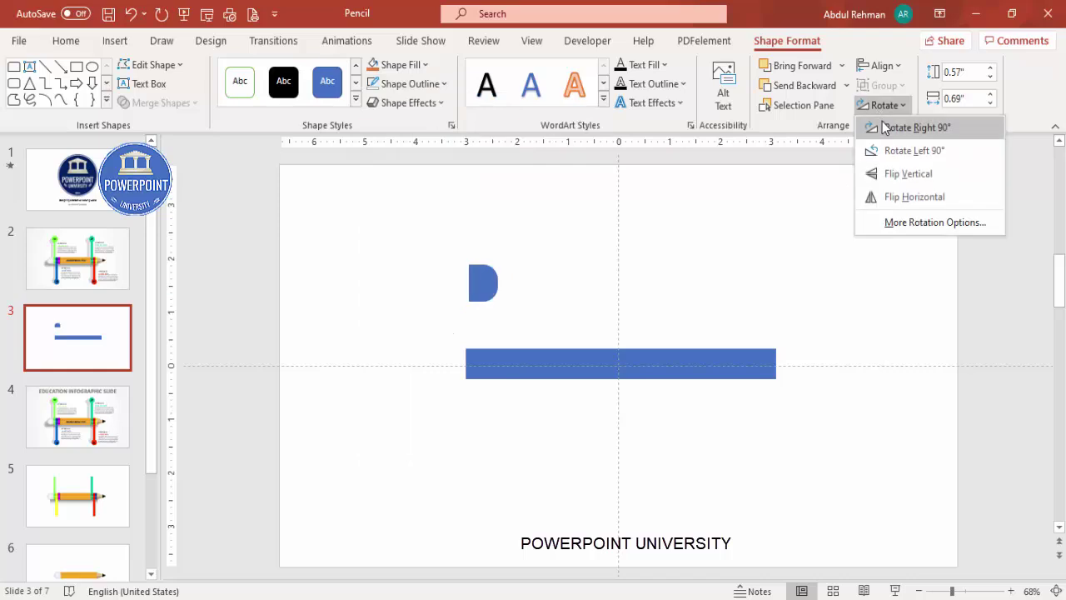
left_click(966, 152)
left_click_drag(481, 288, 457, 369)
left_click(976, 593)
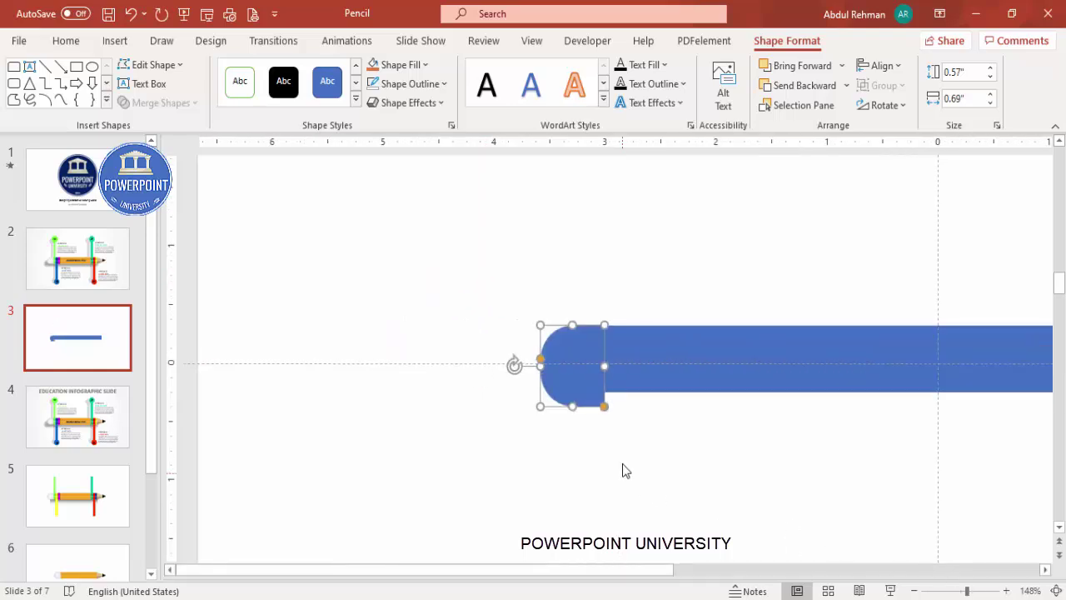
left_click_drag(540, 364, 534, 366)
left_click_drag(569, 406, 572, 392)
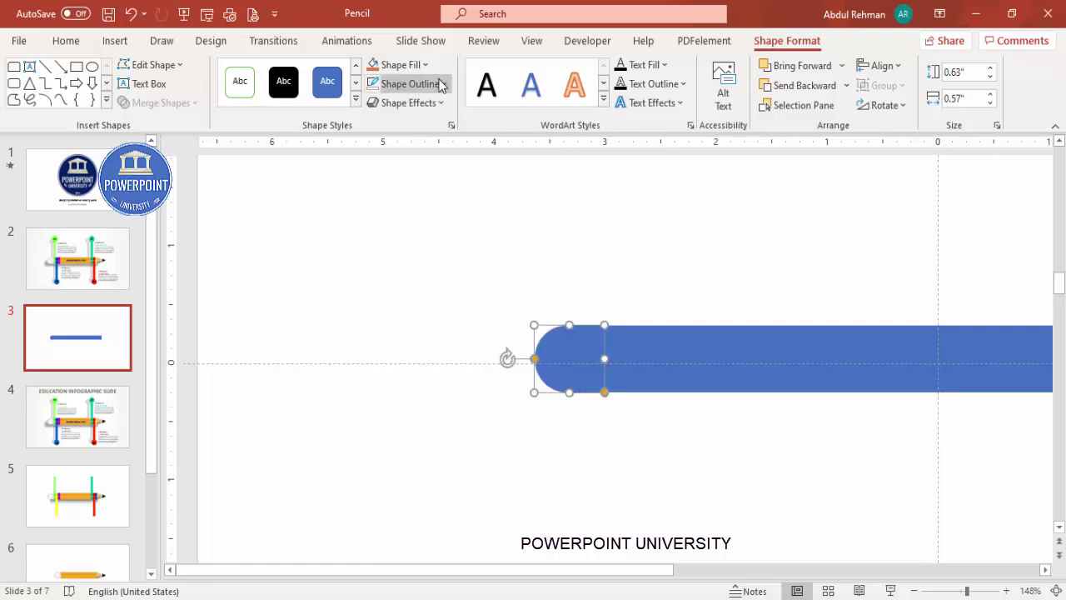
Fill the eraser cap light grey.
left_click(406, 65)
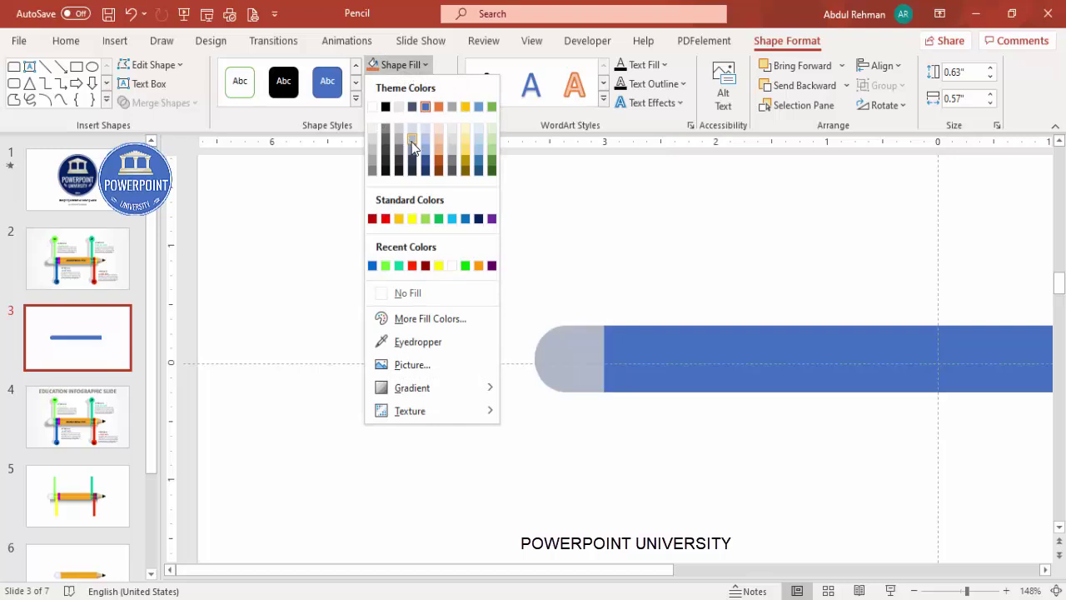
left_click(412, 142)
left_click(1055, 589)
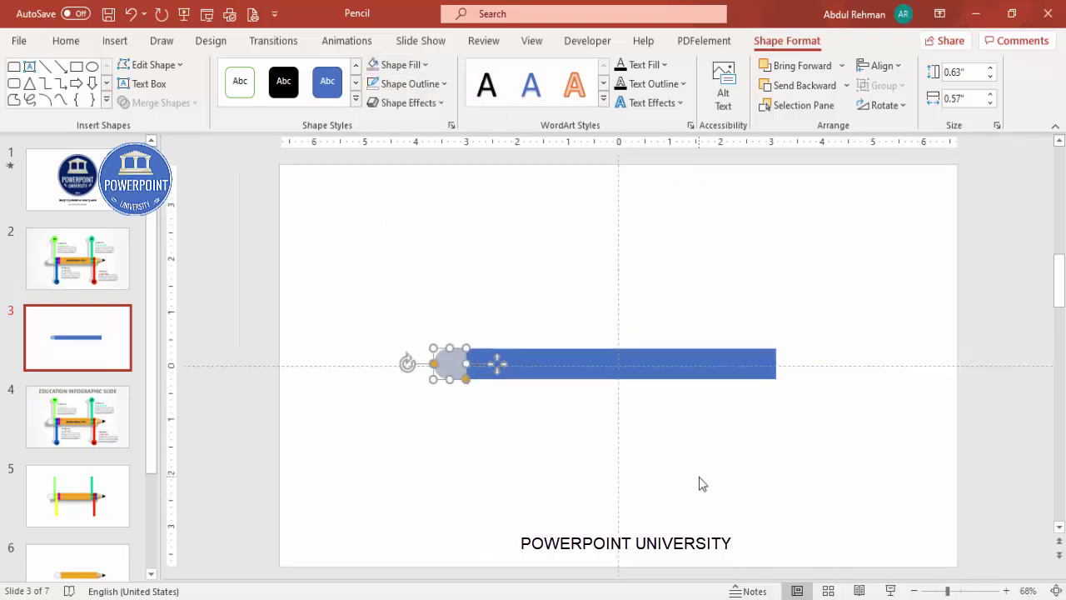
left_click(698, 481)
Draw a trapezoid beside the bar's right end with no outline and a gold fill.
left_click(115, 42)
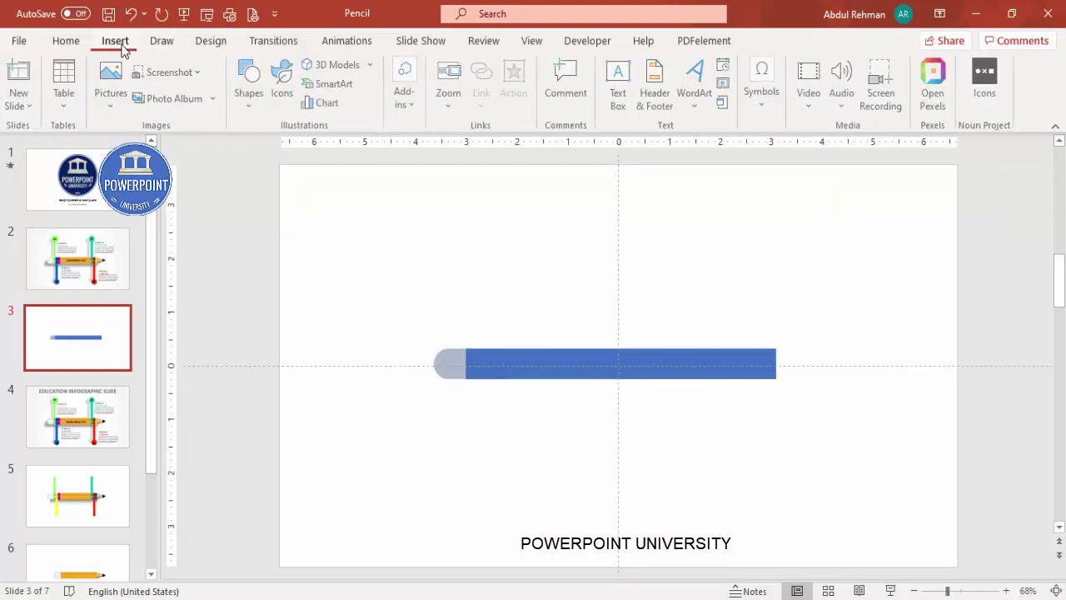
left_click(251, 107)
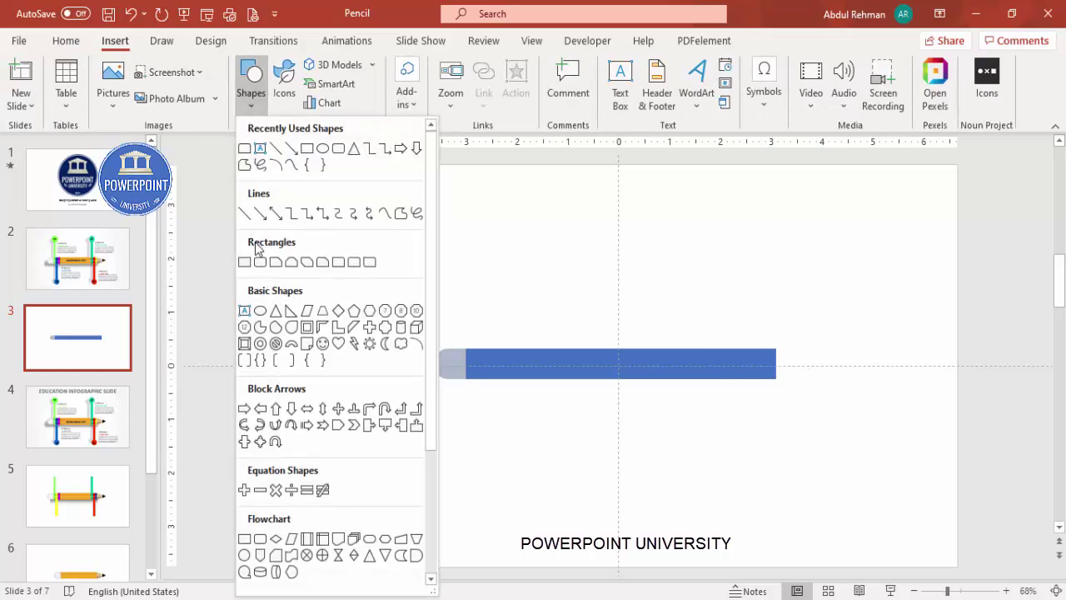
left_click(323, 313)
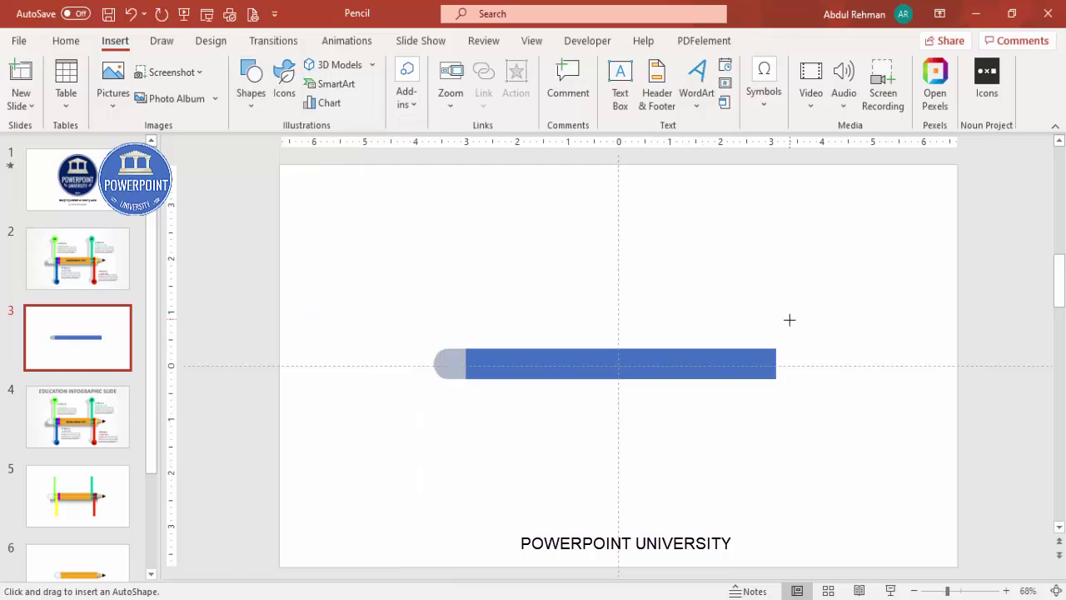
left_click_drag(786, 332, 826, 379)
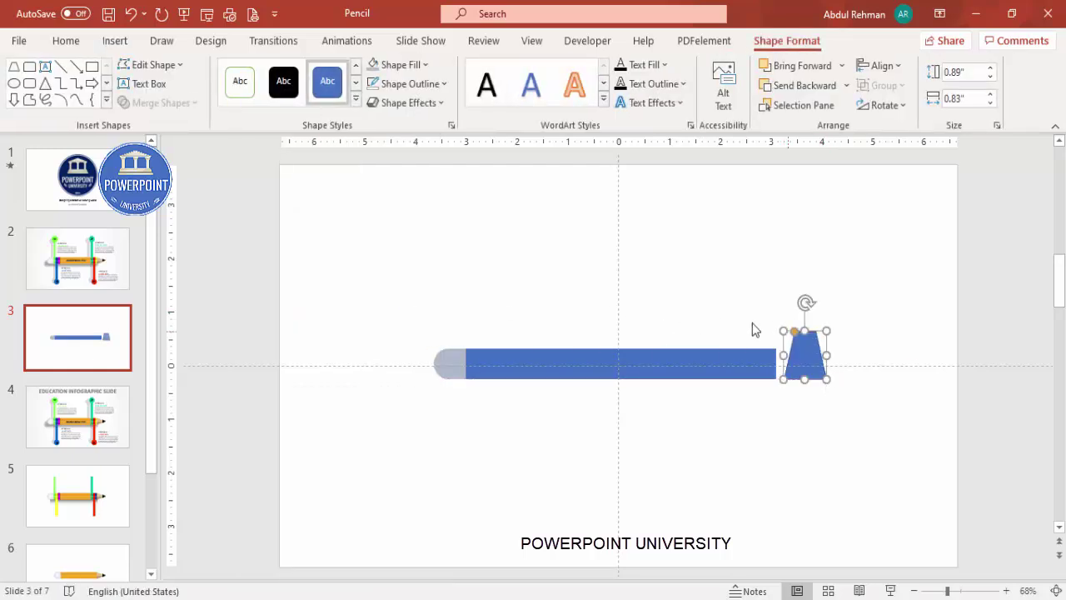
left_click(408, 83)
left_click(439, 307)
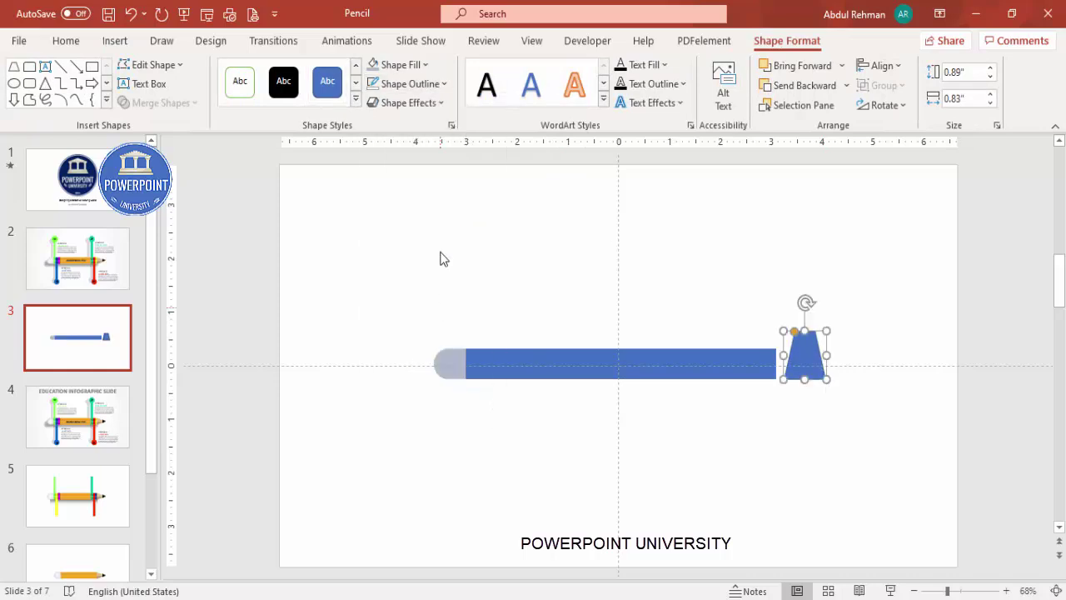
left_click(397, 64)
left_click(466, 165)
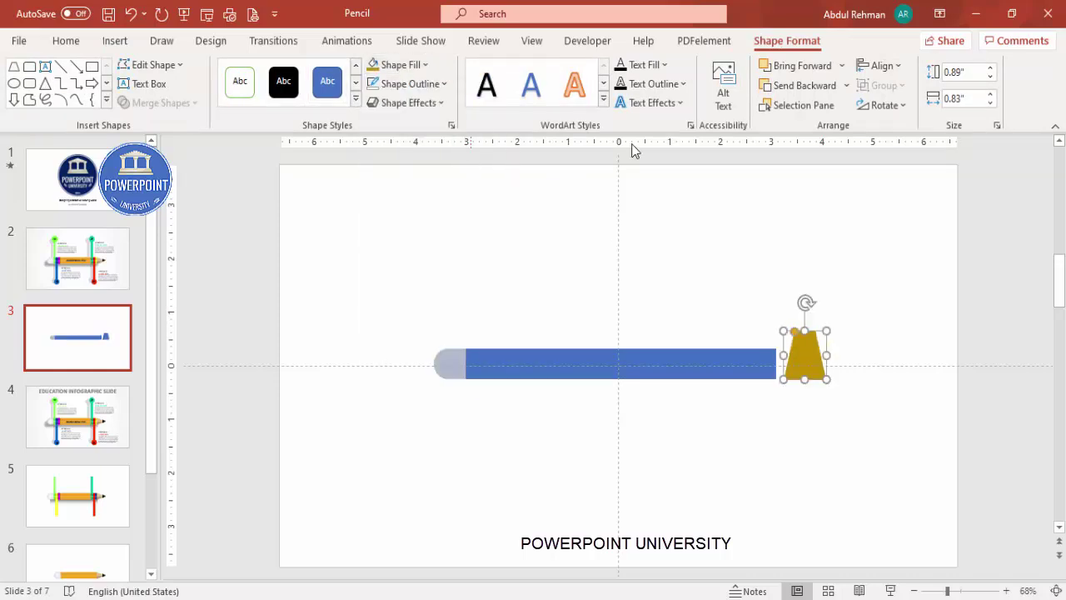
Rotate the gold trapezoid right 90° and snap it to the bar's end at 0.73" by 0.57".
left_click(881, 105)
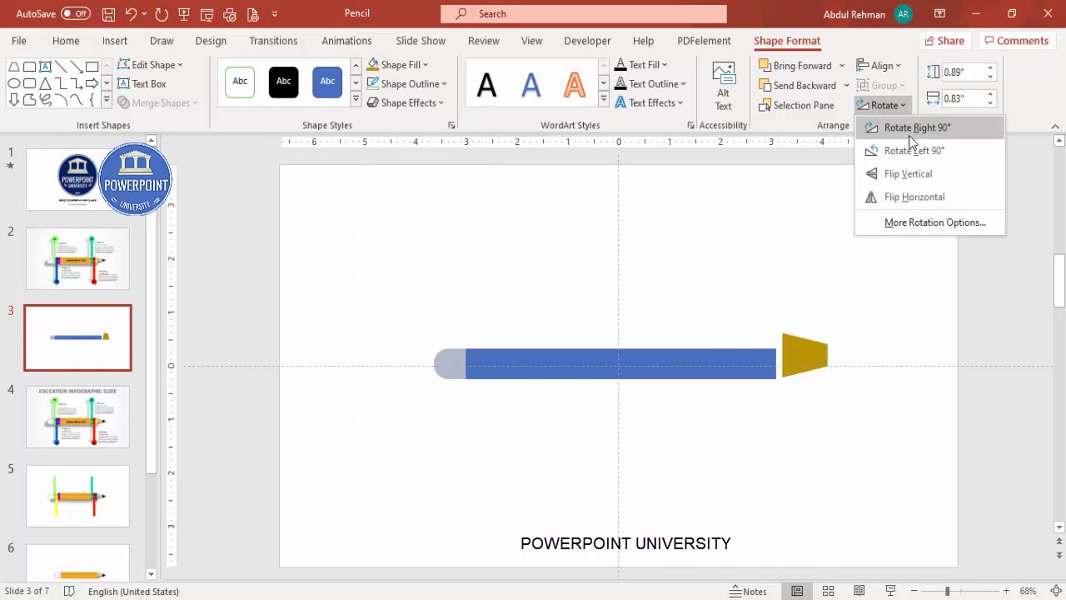
left_click(925, 132)
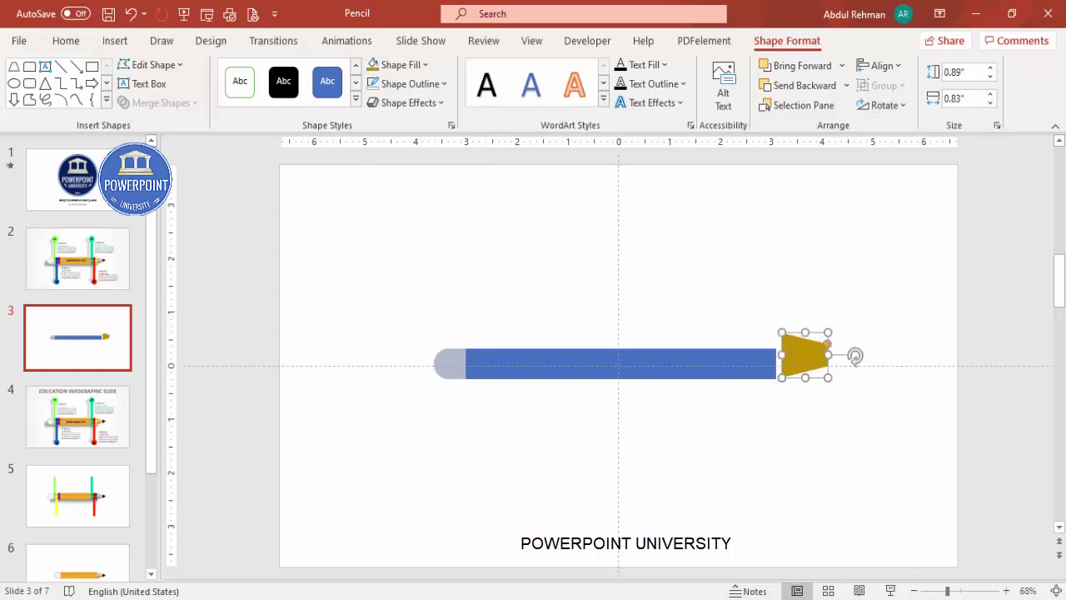
left_click(981, 593)
left_click_drag(630, 375, 609, 381)
left_click_drag(597, 297, 596, 342)
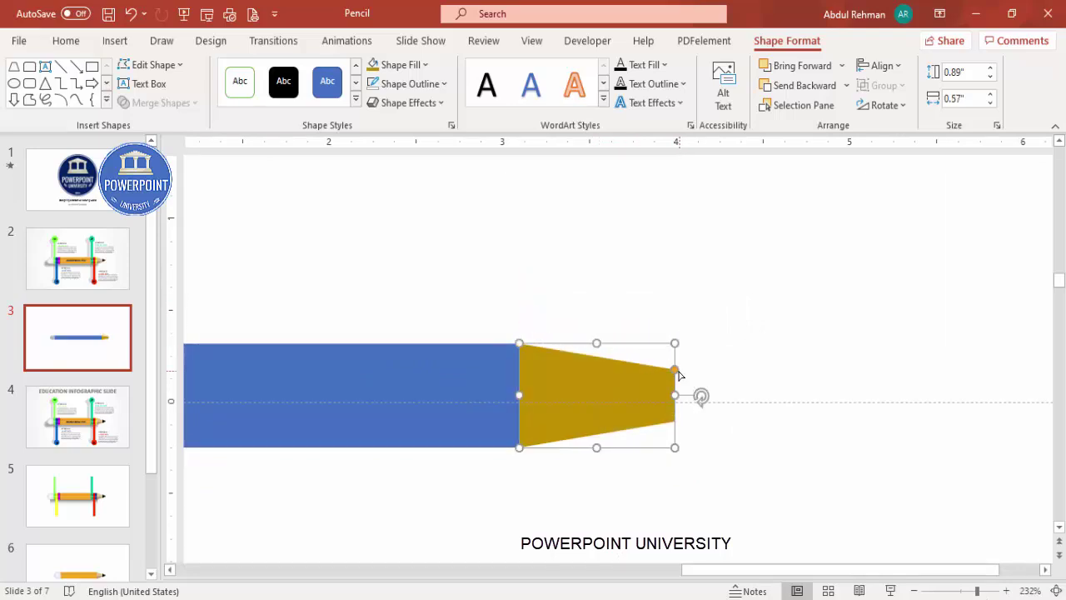
left_click_drag(673, 397, 645, 396)
Duplicate the gold tip below the pencil and fill the copy black.
left_click(683, 371)
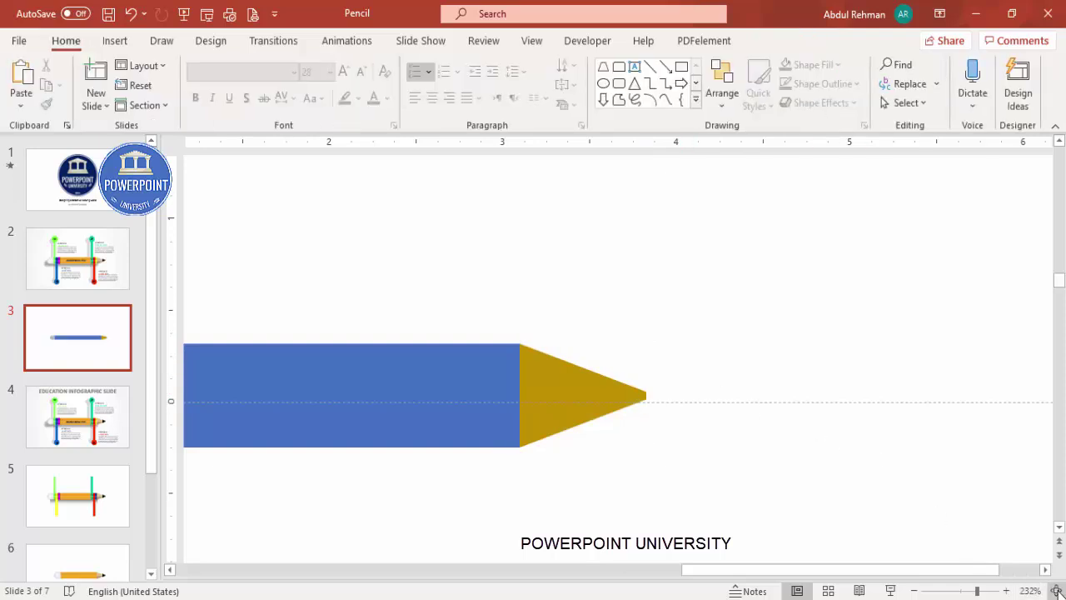
left_click(1056, 591)
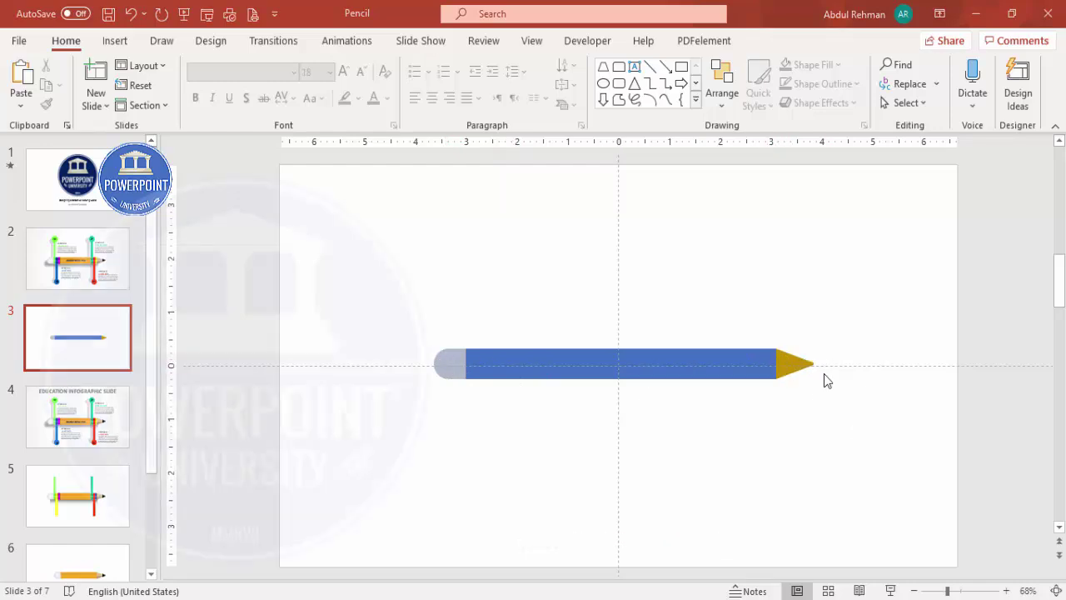
left_click(971, 591)
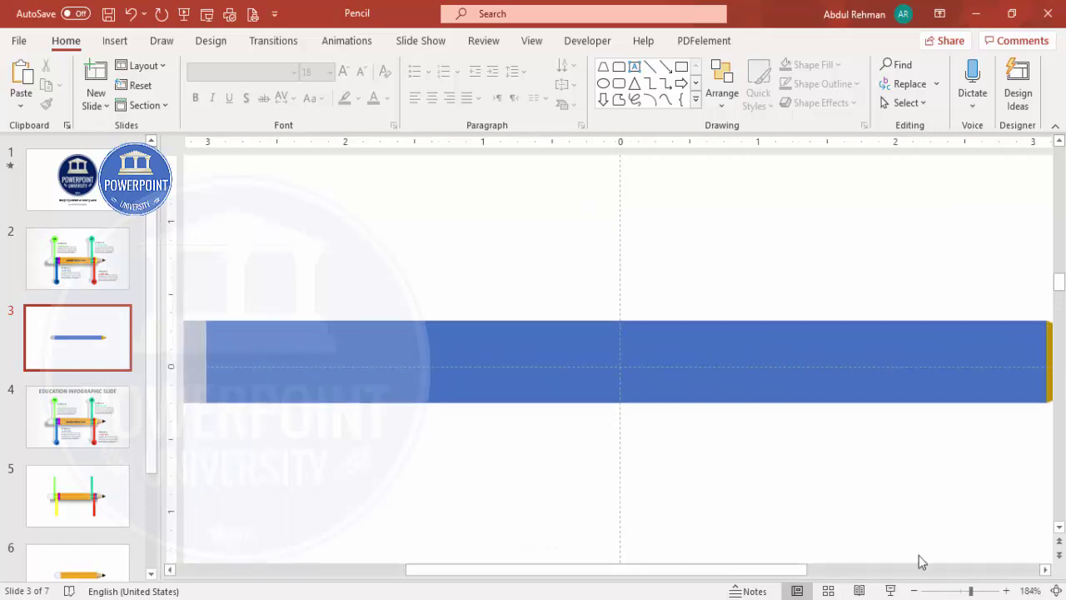
scroll(838, 571, "right", 5)
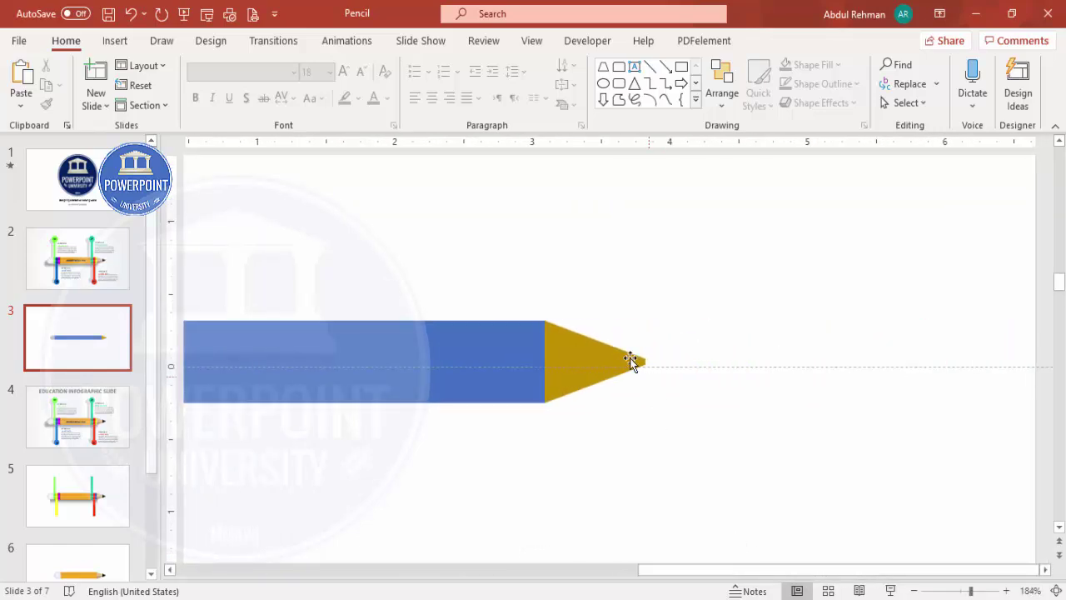
left_click(564, 335)
left_click_drag(564, 336, 654, 429)
left_click(815, 69)
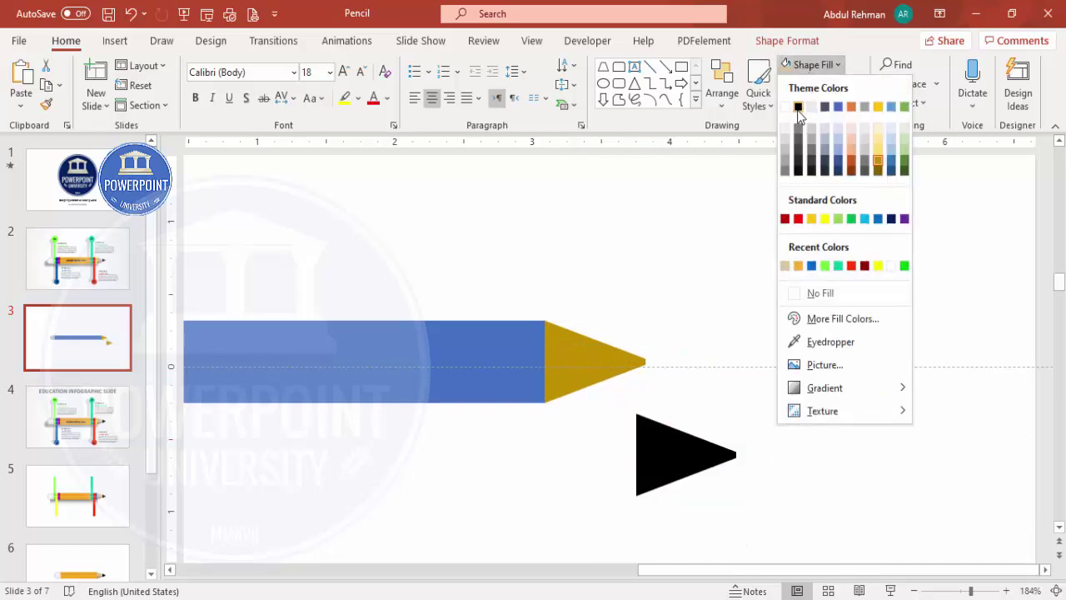
left_click(798, 109)
Shrink the black triangle and place it on the gold tip's point as the lead.
left_click_drag(638, 412, 641, 362)
left_click(989, 591)
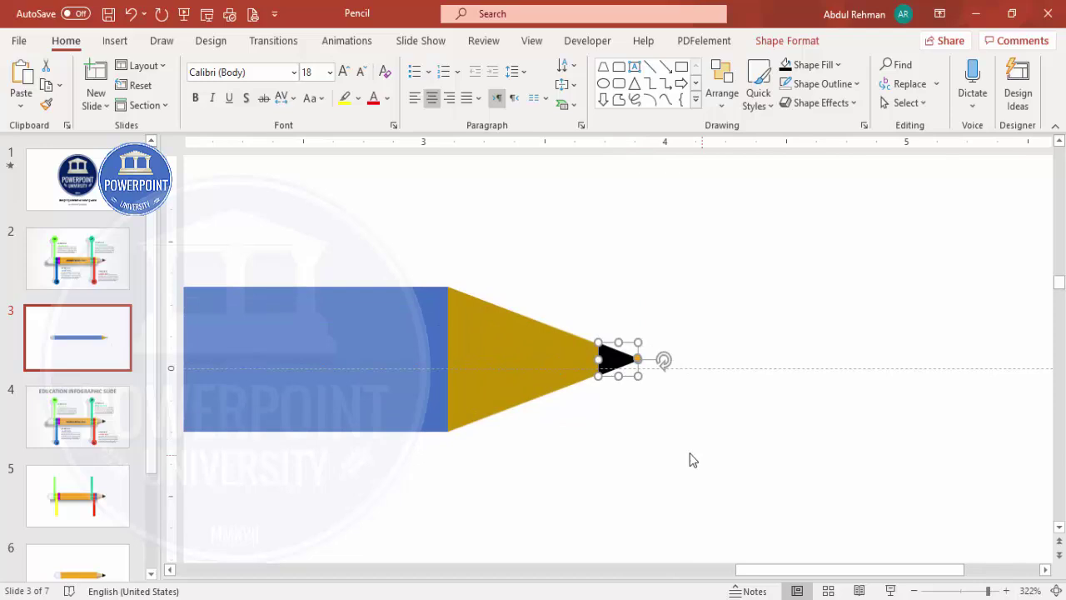
left_click(647, 364)
left_click(625, 362)
left_click_drag(619, 342, 623, 375)
left_click(669, 419)
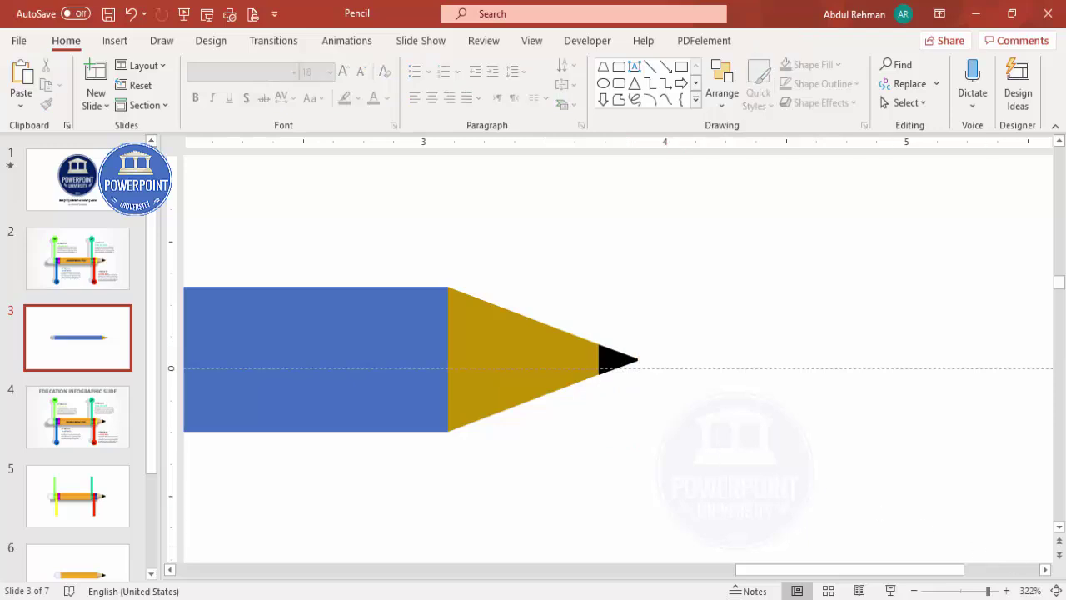
left_click(1056, 591)
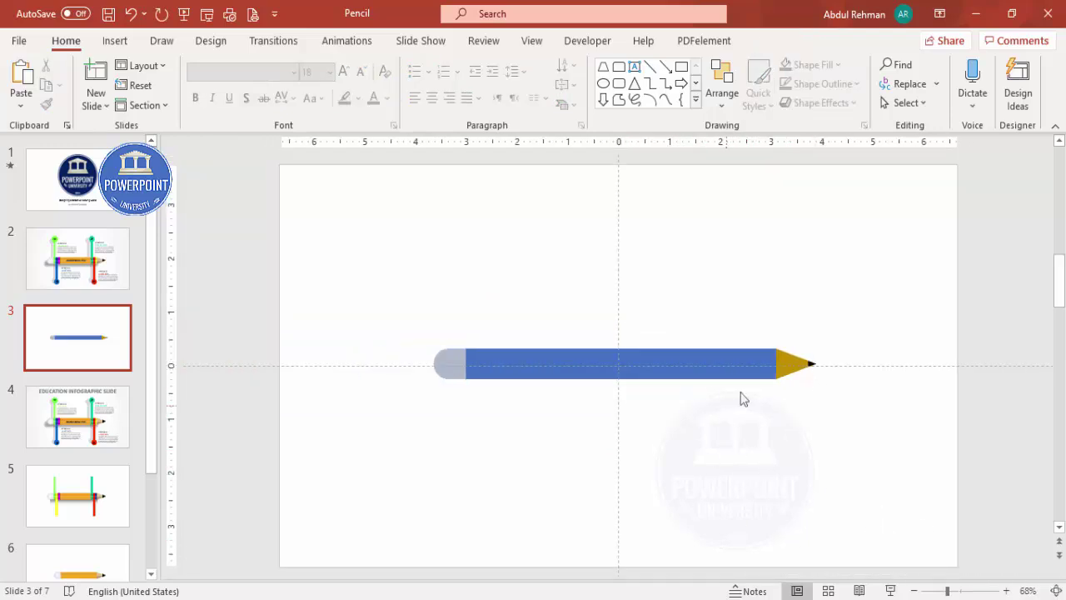
Fill the pencil body orange.
left_click(687, 355)
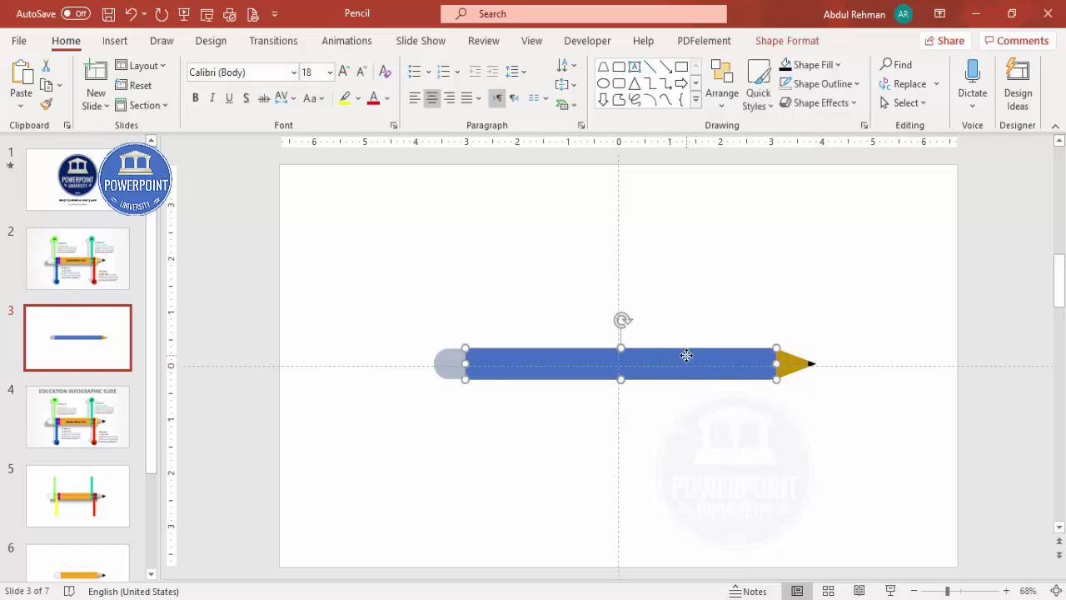
left_click(788, 41)
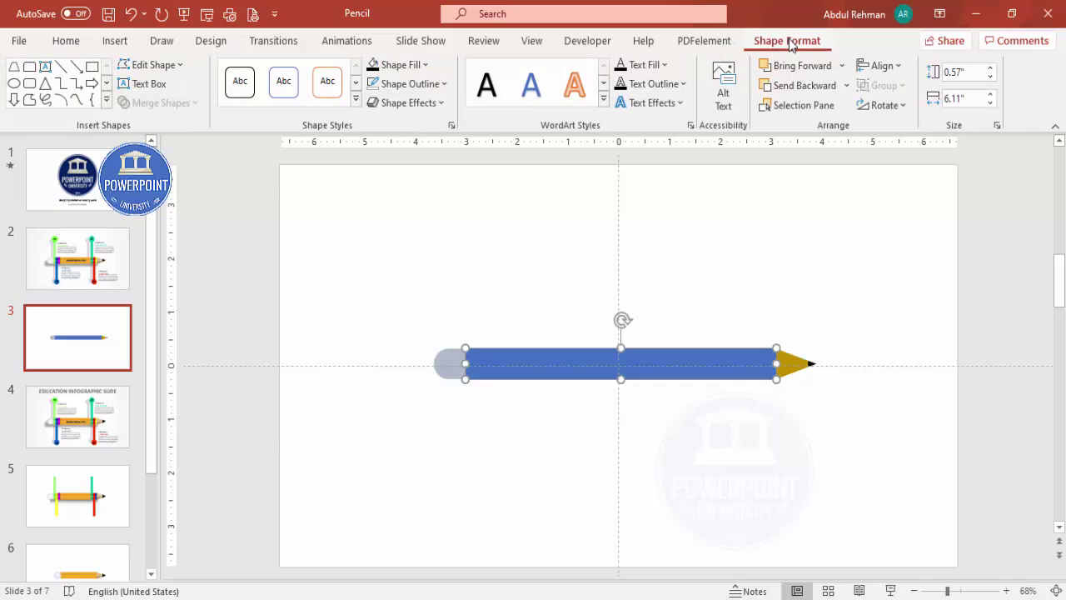
left_click(400, 65)
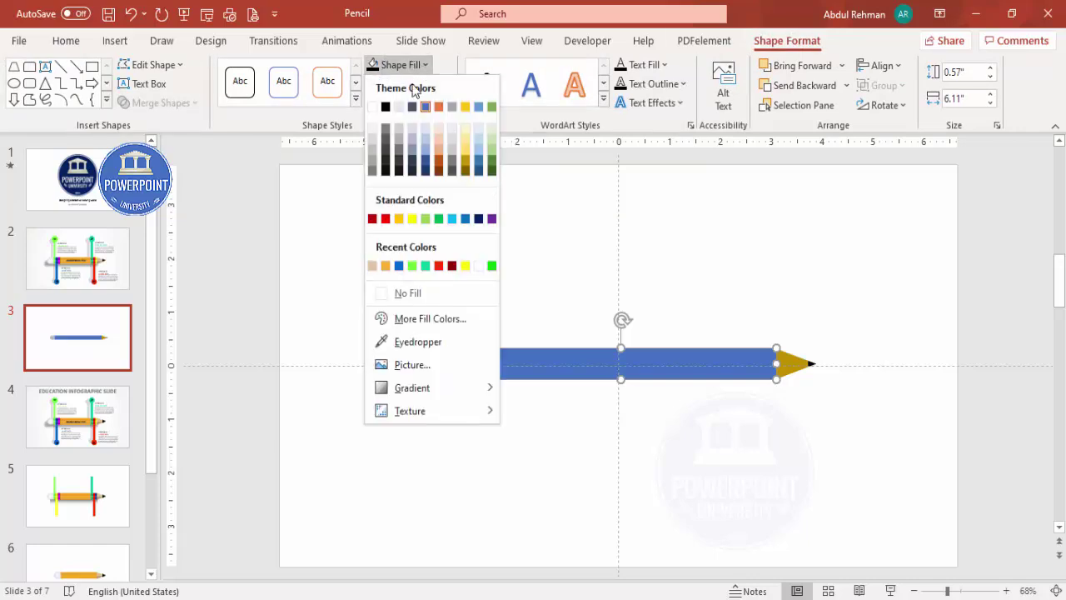
left_click(385, 266)
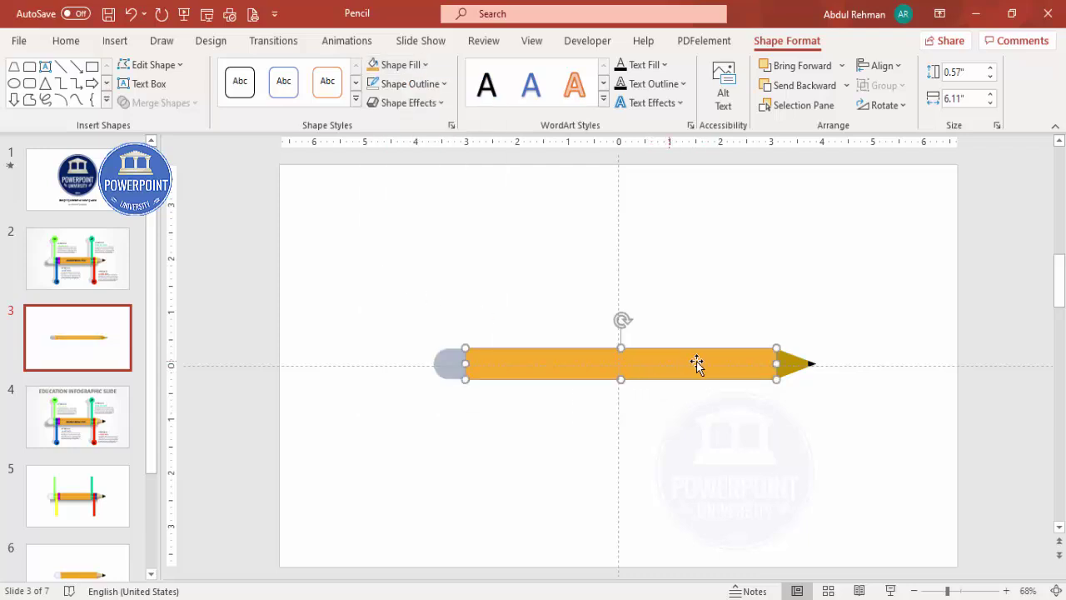
Fill the wooden tip tan.
left_click(795, 367)
left_click(400, 65)
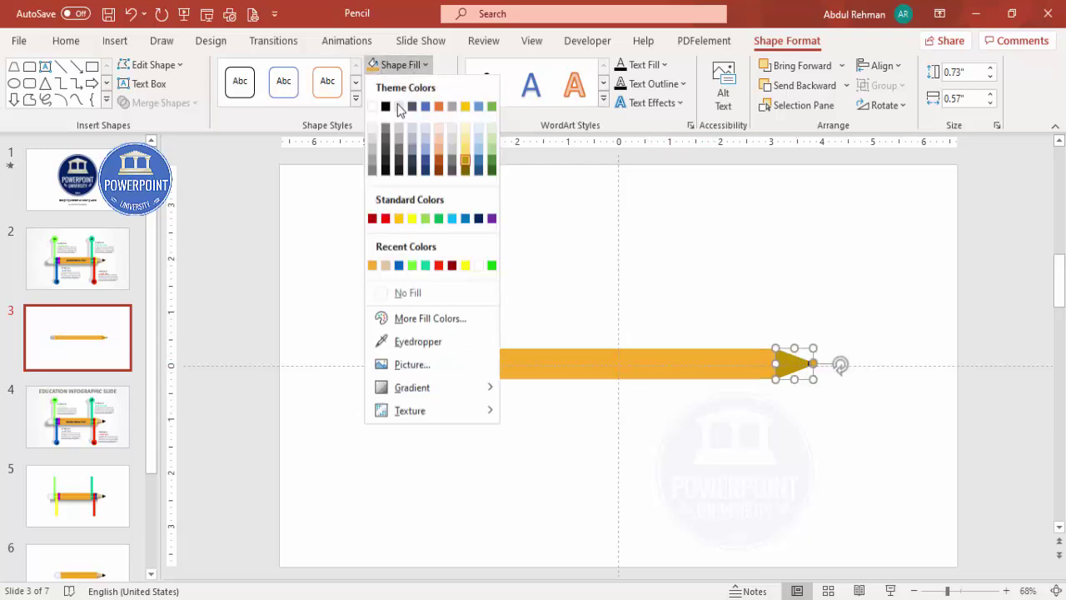
left_click(387, 267)
left_click(787, 302)
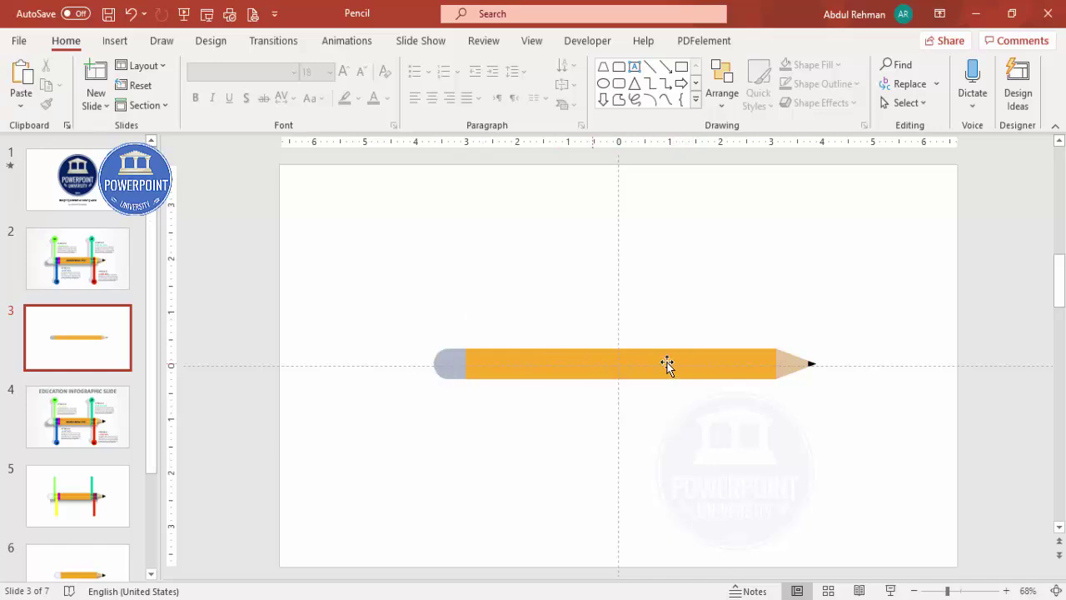
left_click(712, 359)
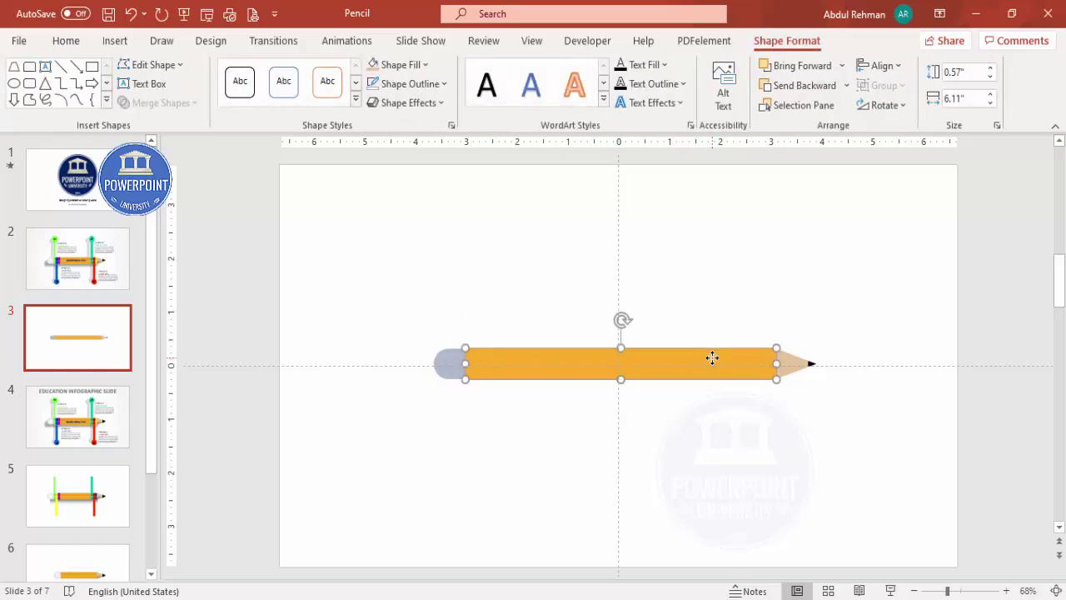
Switch the pencil body to a gradient fill and make the first stop orange.
right_click(712, 359)
left_click(781, 558)
left_click(867, 245)
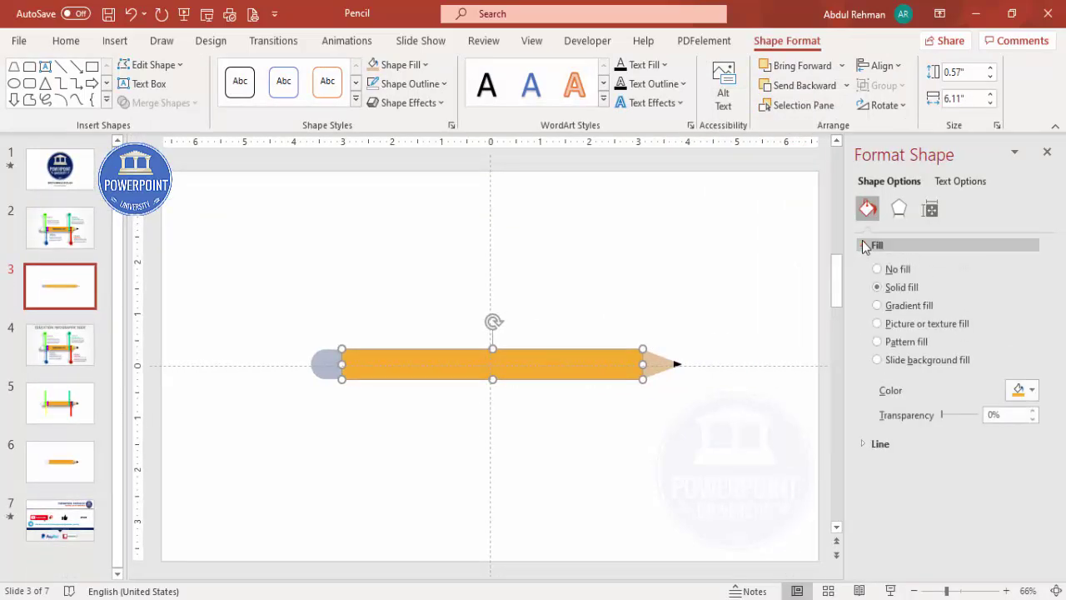
left_click(913, 305)
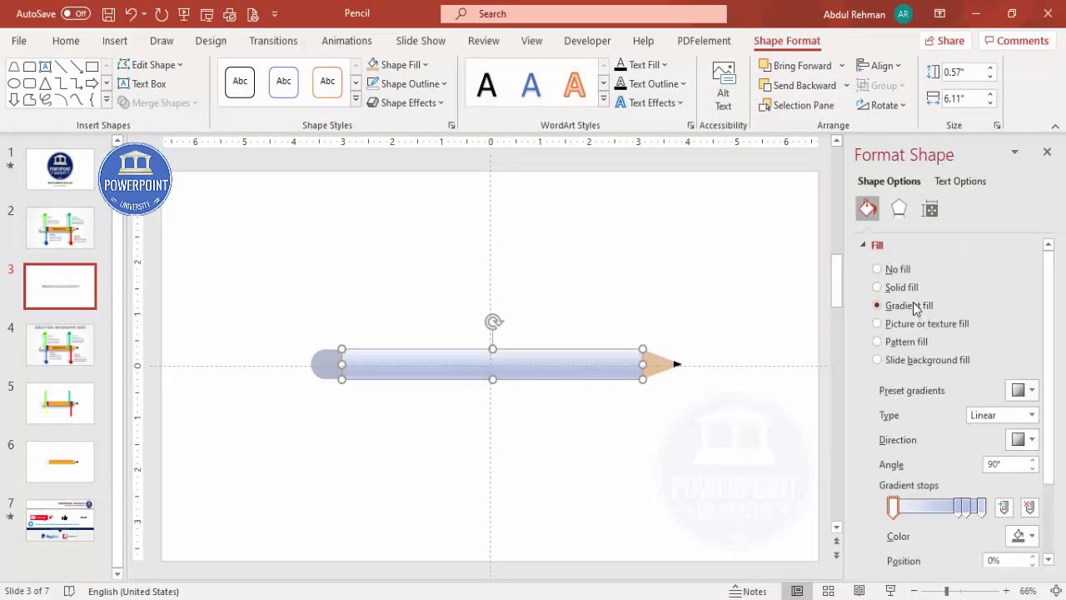
left_click(893, 508)
left_click(1024, 536)
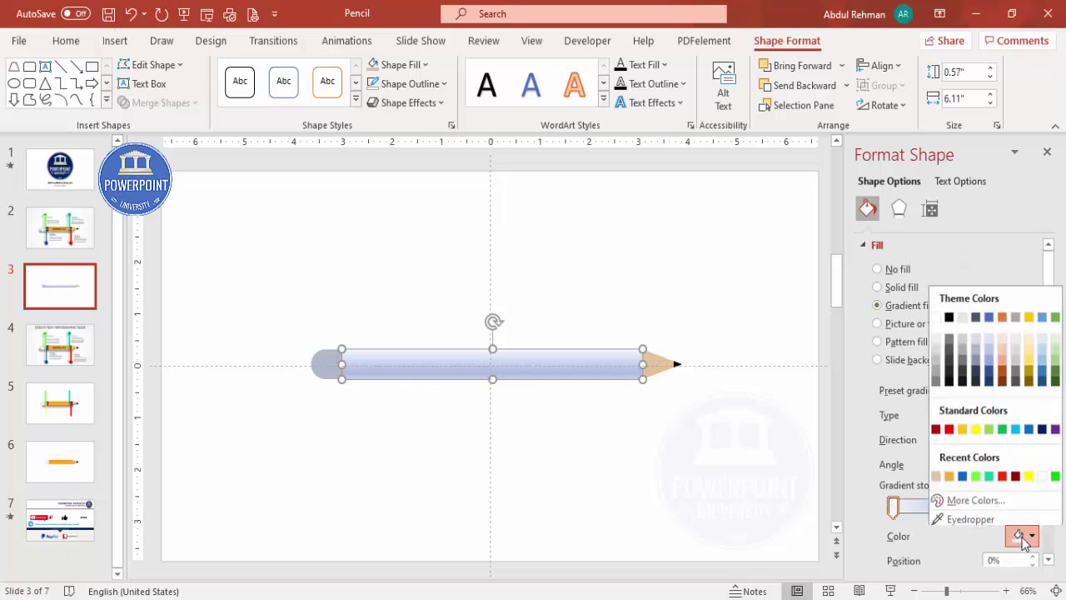
left_click(949, 473)
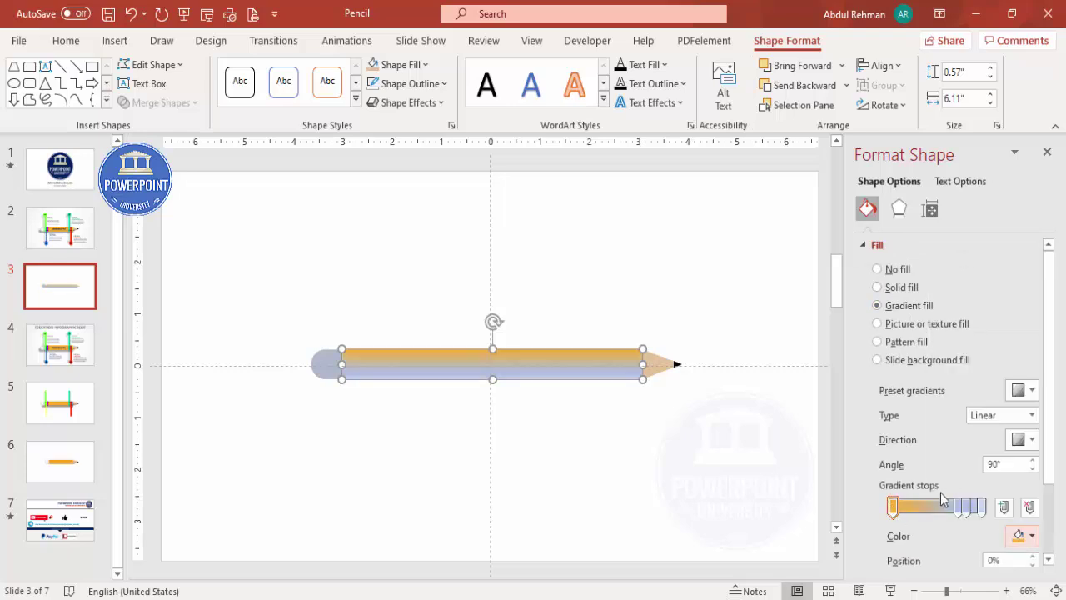
Move a gradient stop to 31% and give it a custom darker orange.
left_click_drag(955, 512, 921, 508)
left_click(1031, 536)
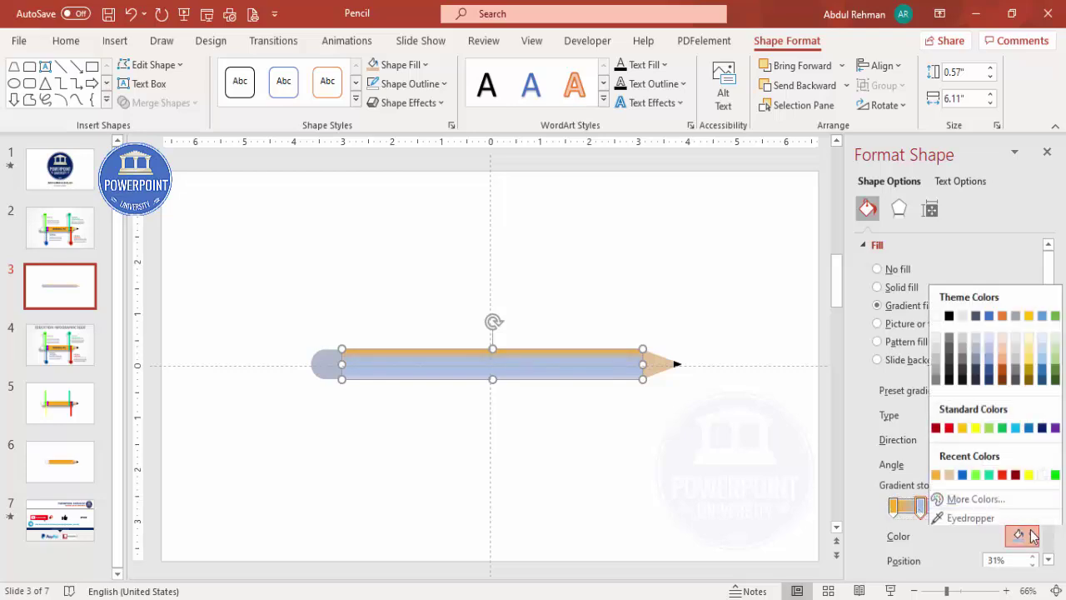
left_click(937, 471)
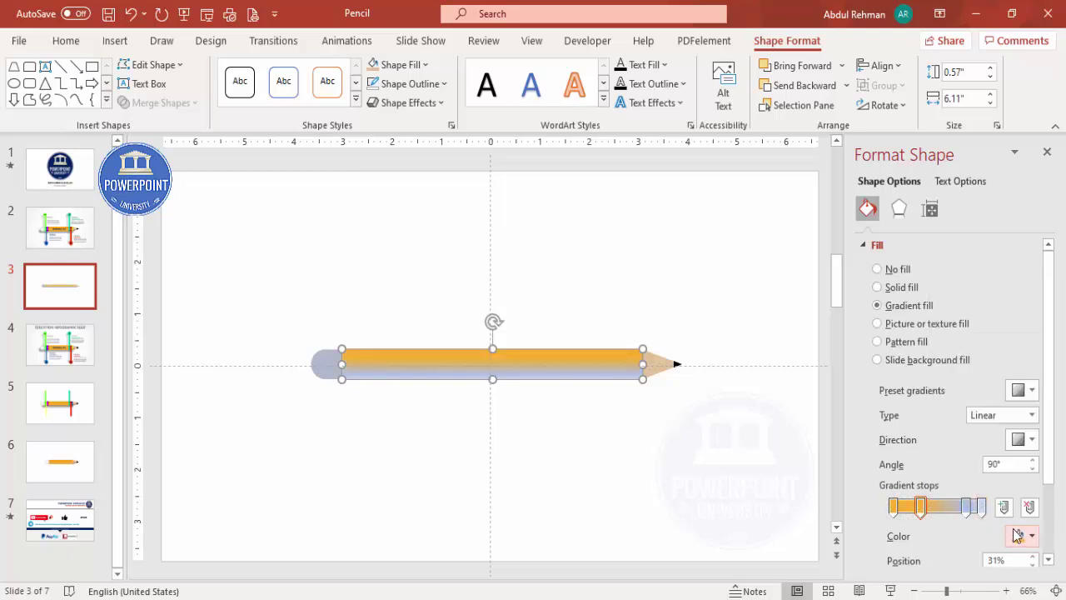
left_click(1024, 535)
left_click(967, 498)
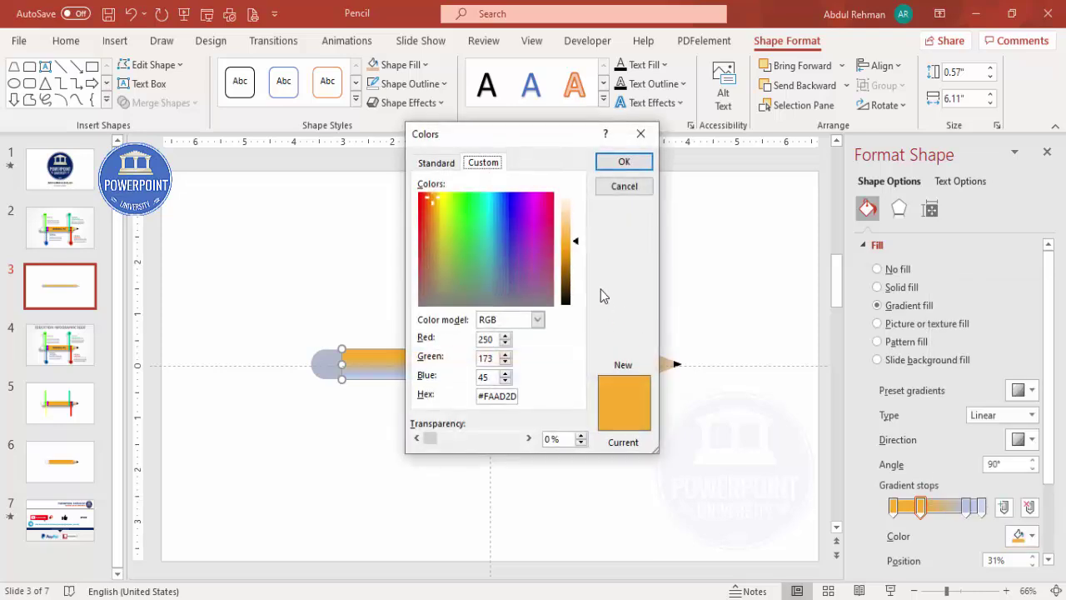
left_click_drag(579, 243, 578, 264)
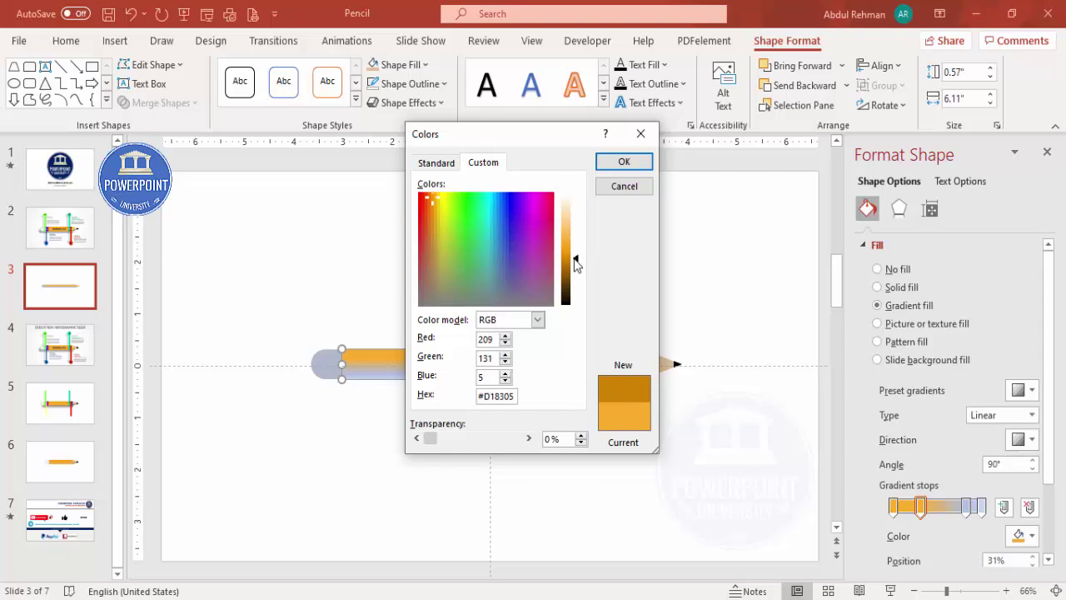
left_click(603, 165)
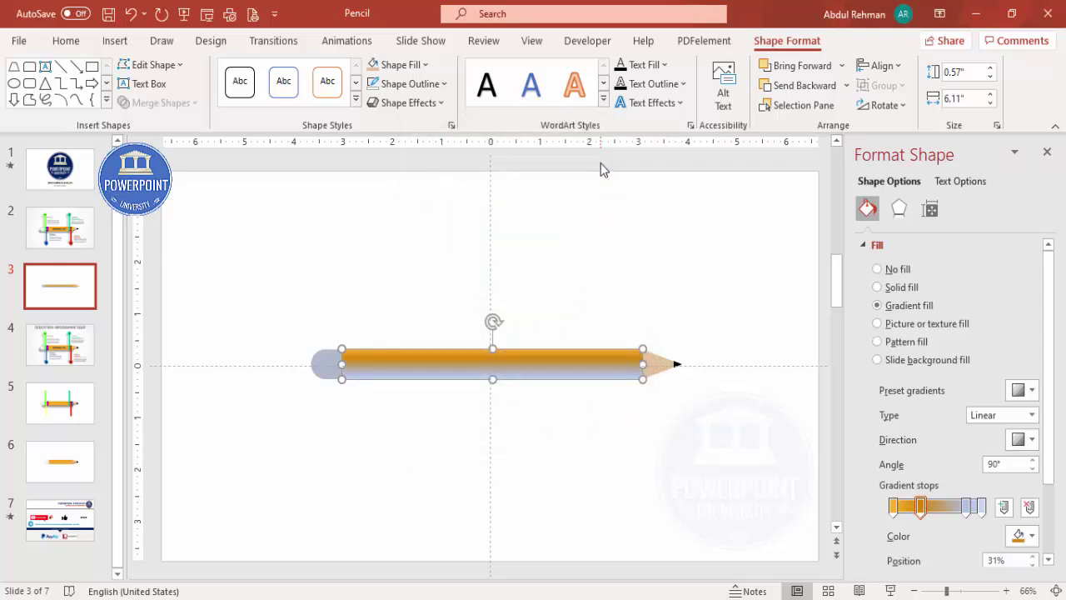
Colour the stop near 83% dark orange, move it to 66%, and make the last stop orange.
left_click(964, 507)
left_click(1018, 535)
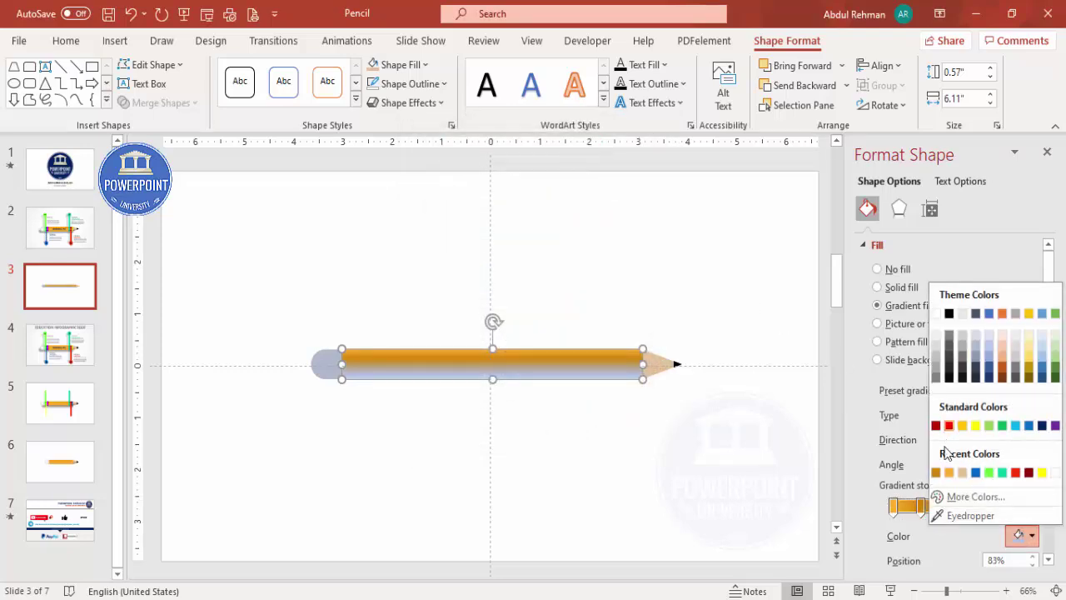
left_click(949, 472)
left_click_drag(970, 506, 952, 510)
left_click(983, 507)
left_click(1020, 535)
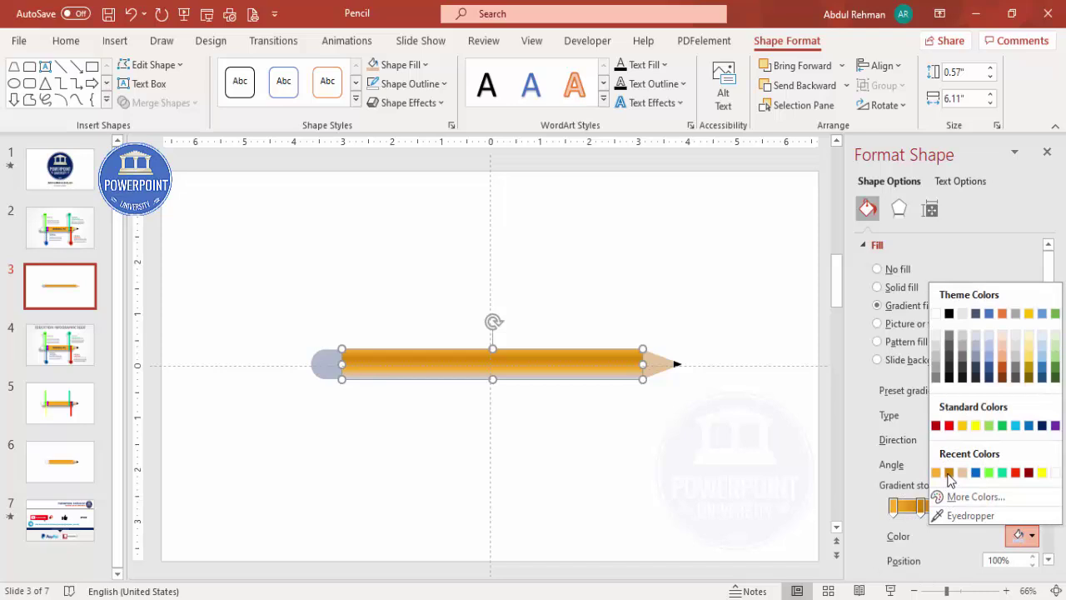
left_click(948, 474)
left_click(731, 445)
left_click(541, 364)
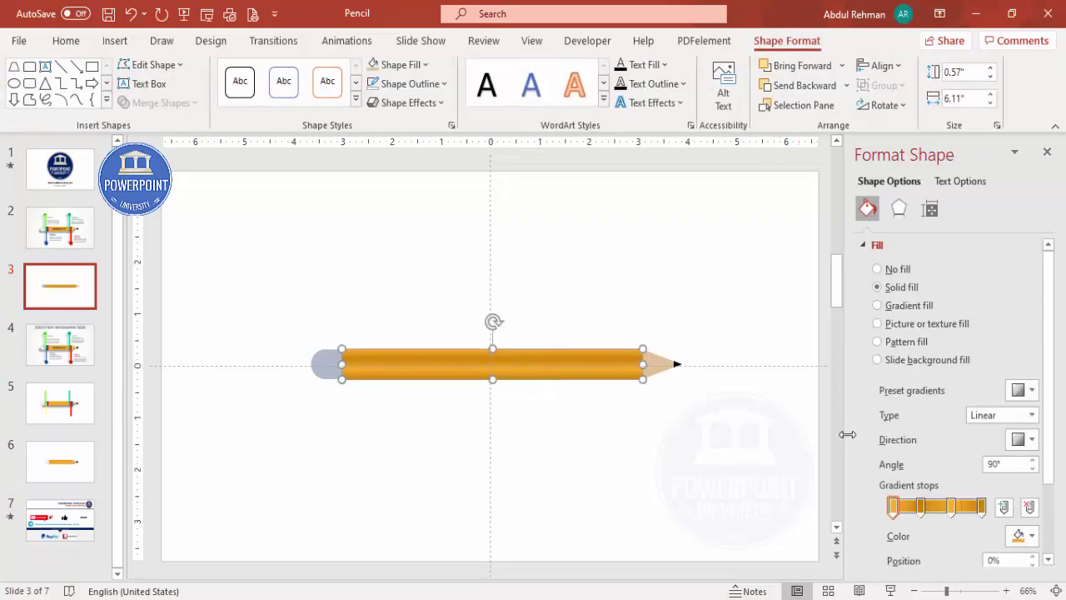
Shift body gradient stops to about 16% and 43%, and add an orange stop at 74%.
left_click_drag(846, 435, 723, 434)
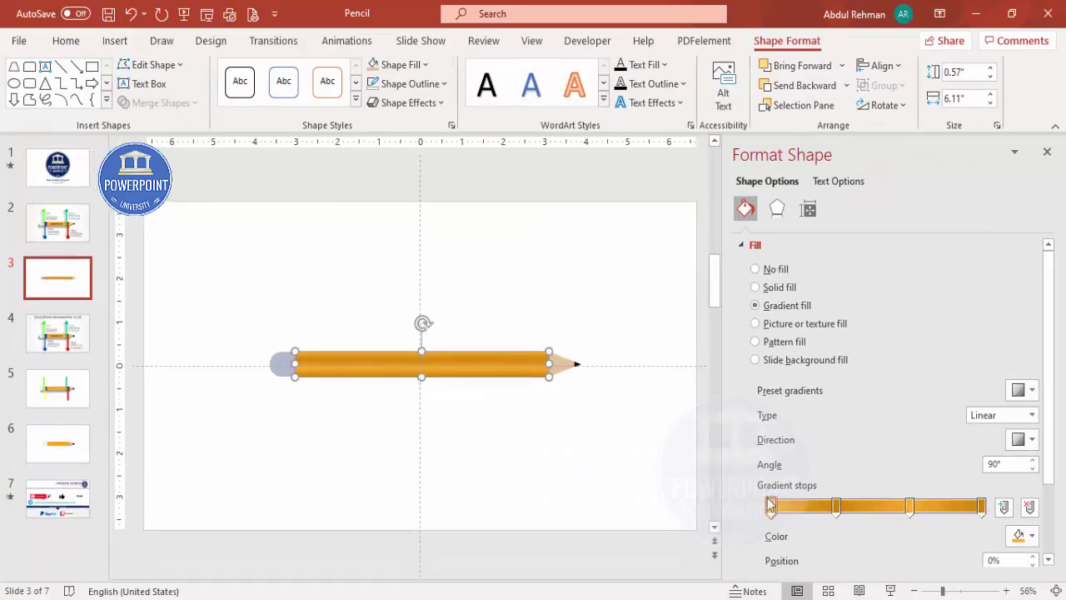
left_click_drag(773, 508, 825, 510)
left_click_drag(915, 510, 864, 508)
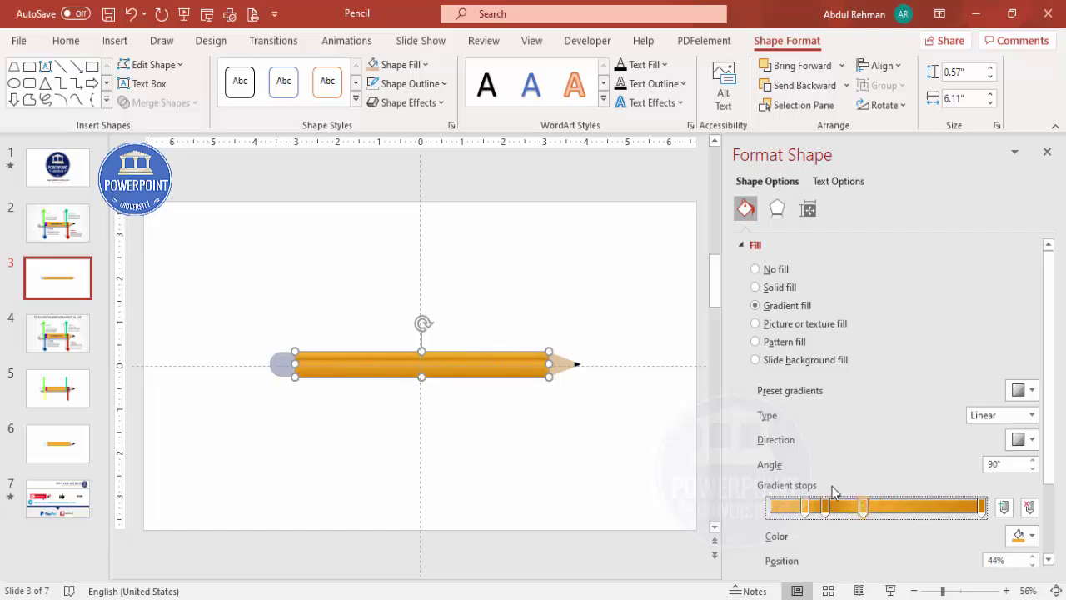
left_click(927, 507)
left_click(1018, 538)
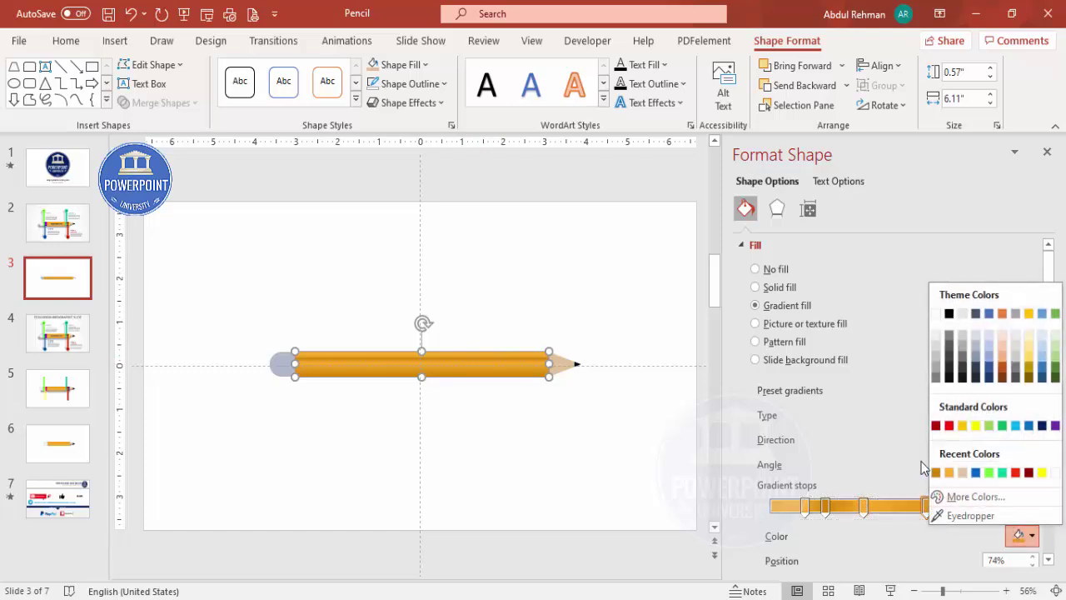
left_click(936, 473)
Add another stop at 83% and colour the right-end stop a recent orange.
mouse_move(968, 506)
left_mouse_down()
mouse_move(946, 510)
mouse_move(956, 510)
left_mouse_up()
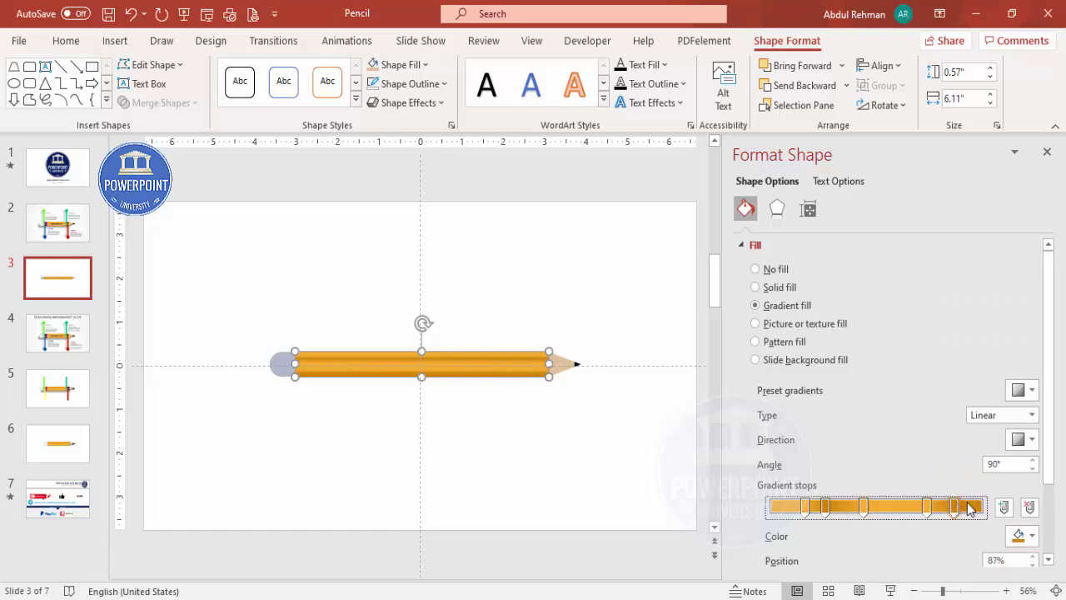
left_click(979, 508)
left_click(1020, 538)
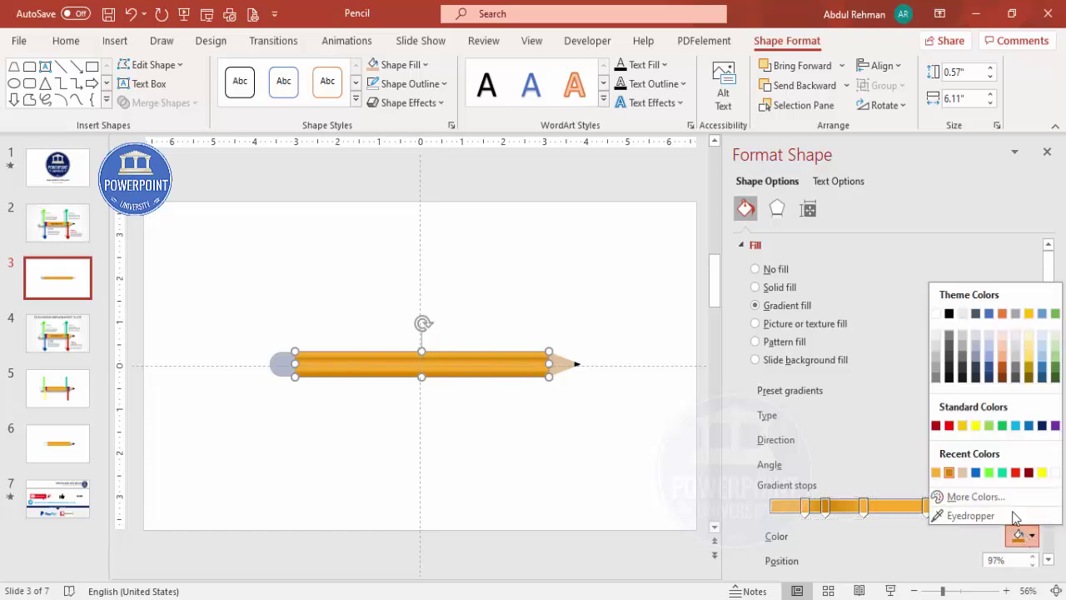
left_click(937, 473)
left_click_drag(926, 510, 970, 509)
left_click(950, 510)
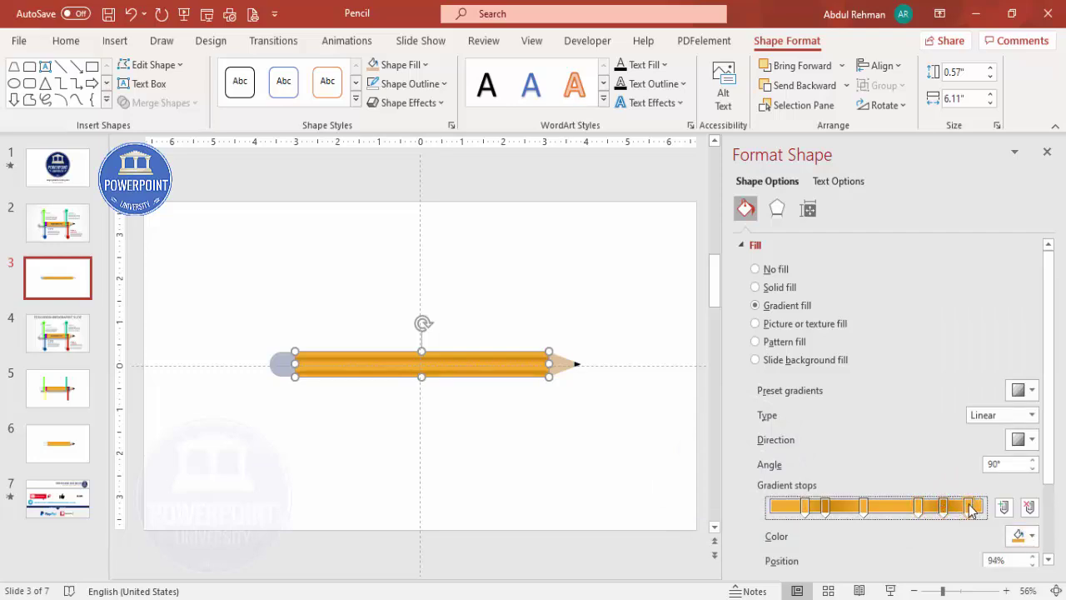
left_click(602, 457)
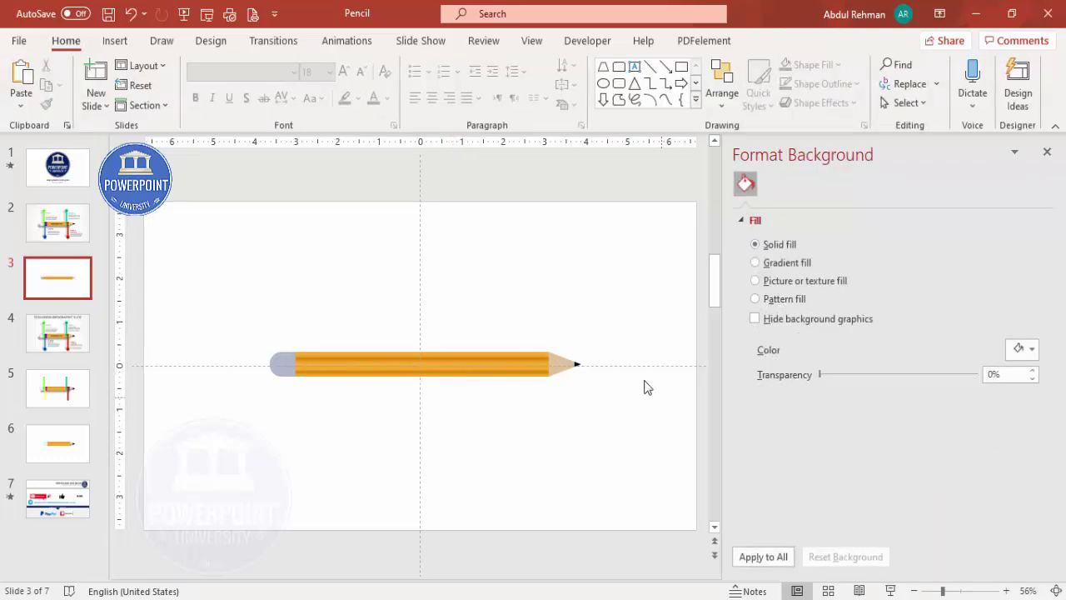
Give the tip a gradient fill, remove extra stops and make the 0% stop light orange.
left_click(554, 362)
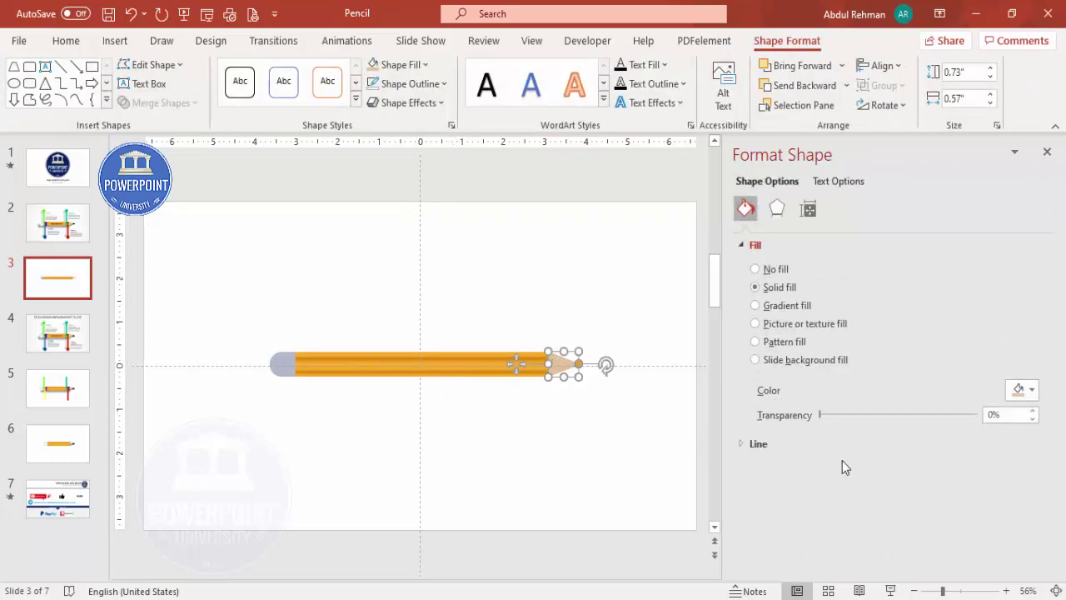
left_click(755, 306)
left_click(1030, 507)
left_click(1031, 507)
left_click(1031, 506)
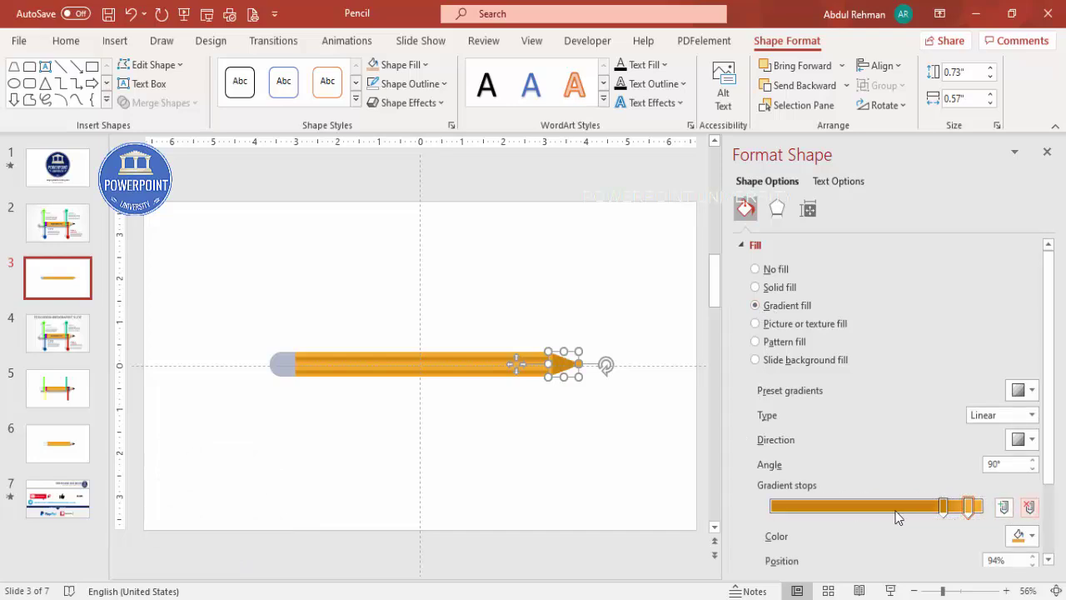
left_click_drag(944, 507, 688, 514)
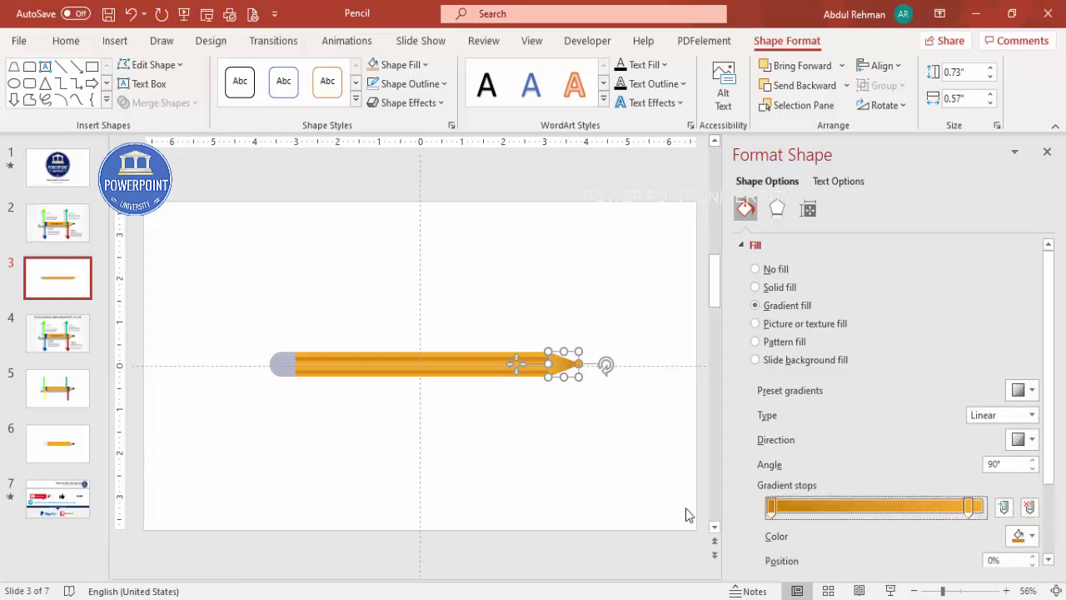
left_click(1023, 536)
left_click(963, 473)
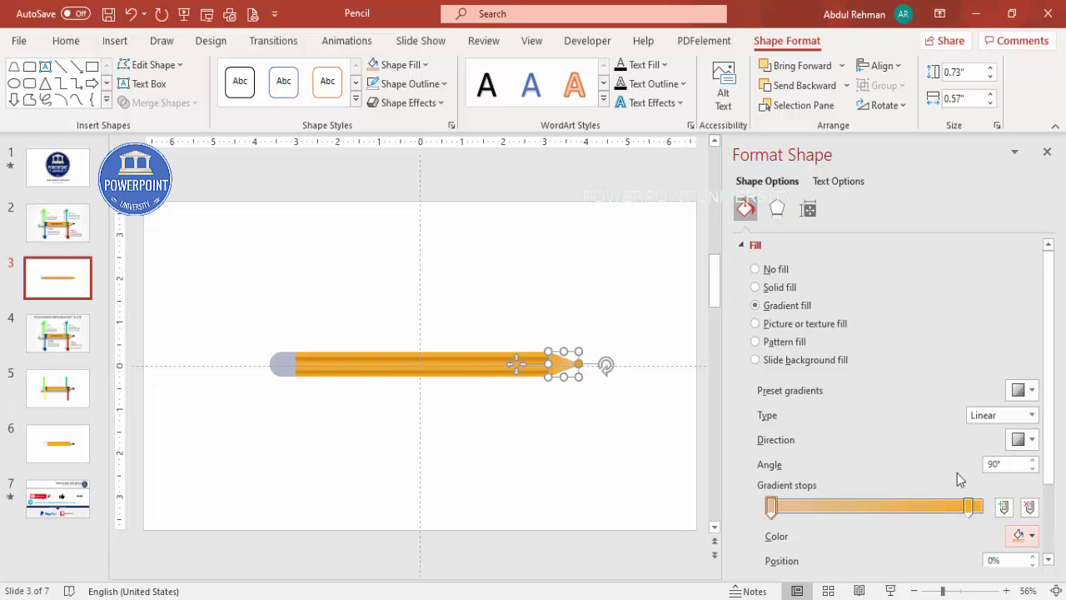
Colour the tip gradient's right stop a darker custom brown and move it to 92%.
left_click(1021, 439)
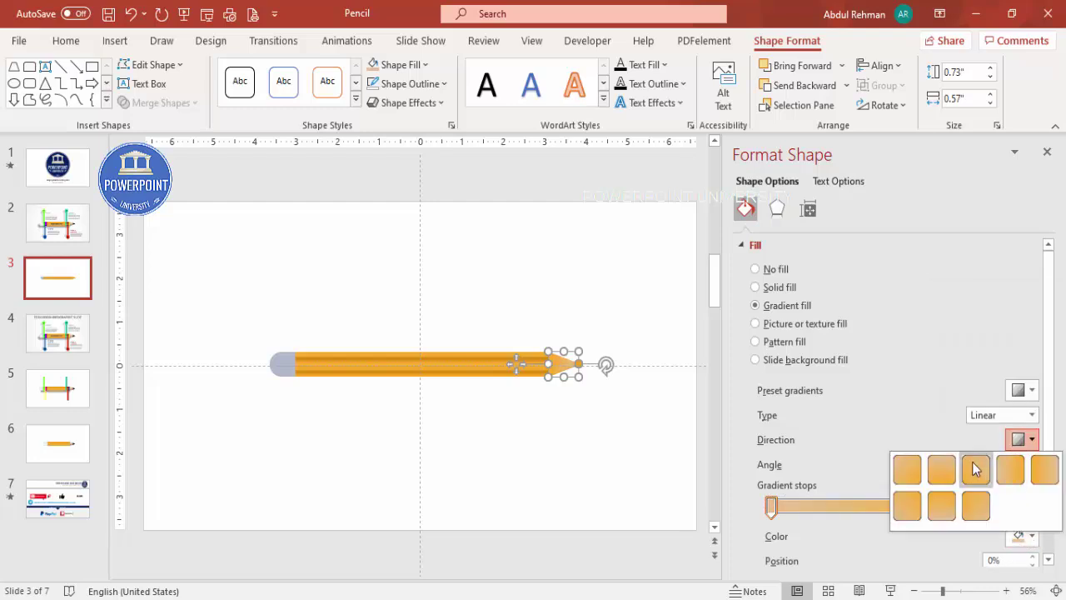
left_click(942, 471)
left_click(970, 506)
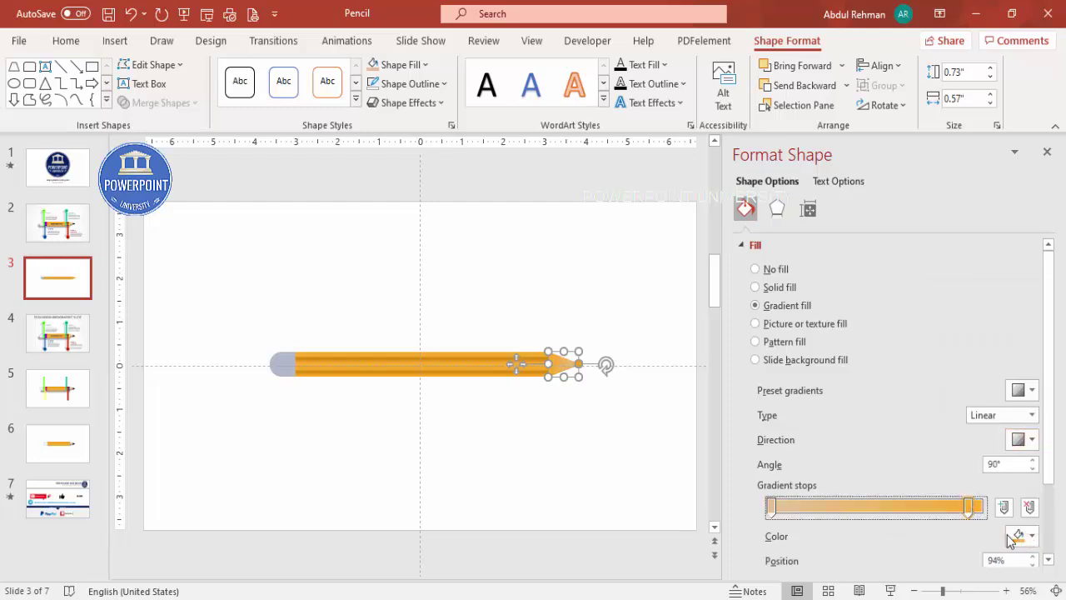
left_click(1023, 536)
left_click(942, 473)
left_click(1023, 536)
left_click(973, 497)
left_click_drag(581, 238, 576, 243)
left_click(624, 162)
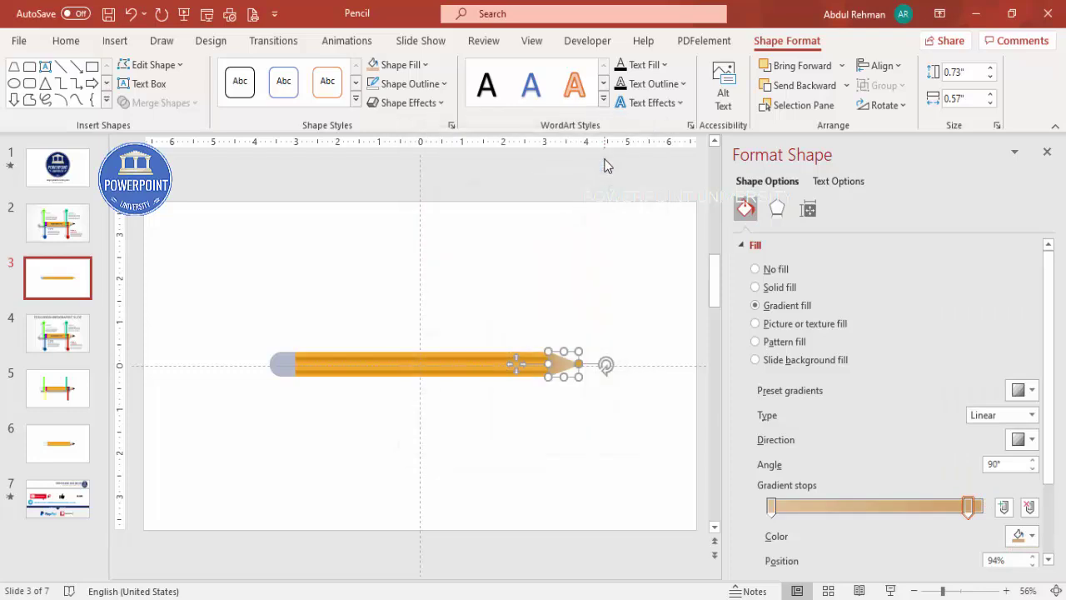
mouse_move(962, 510)
left_mouse_down()
mouse_move(978, 510)
mouse_move(964, 510)
left_mouse_up()
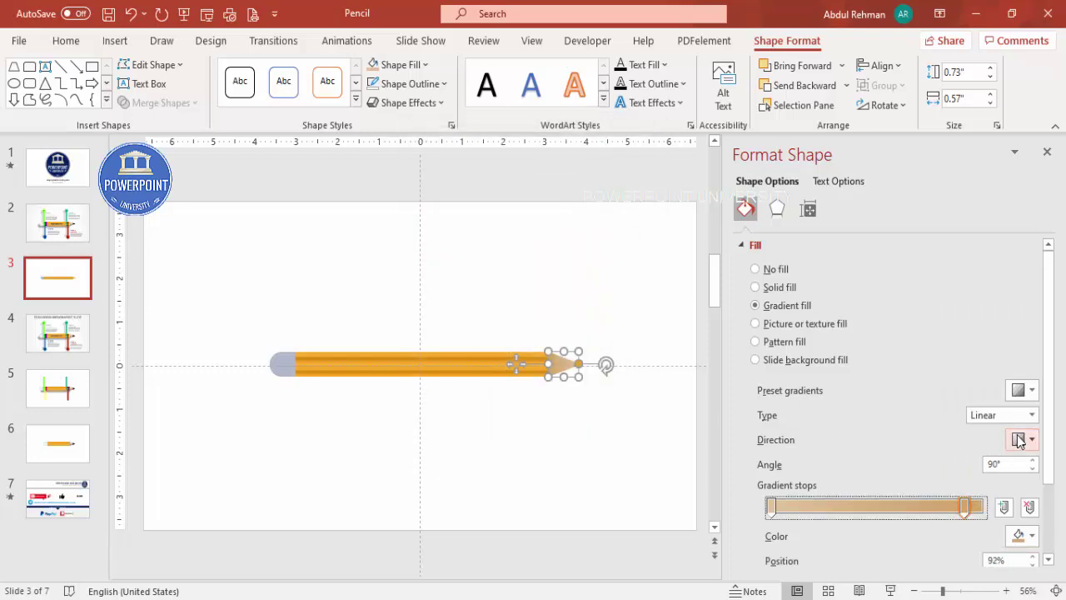
Set the tip gradient direction to Linear Right (0°) and move the left stop to 37%.
left_click(1018, 440)
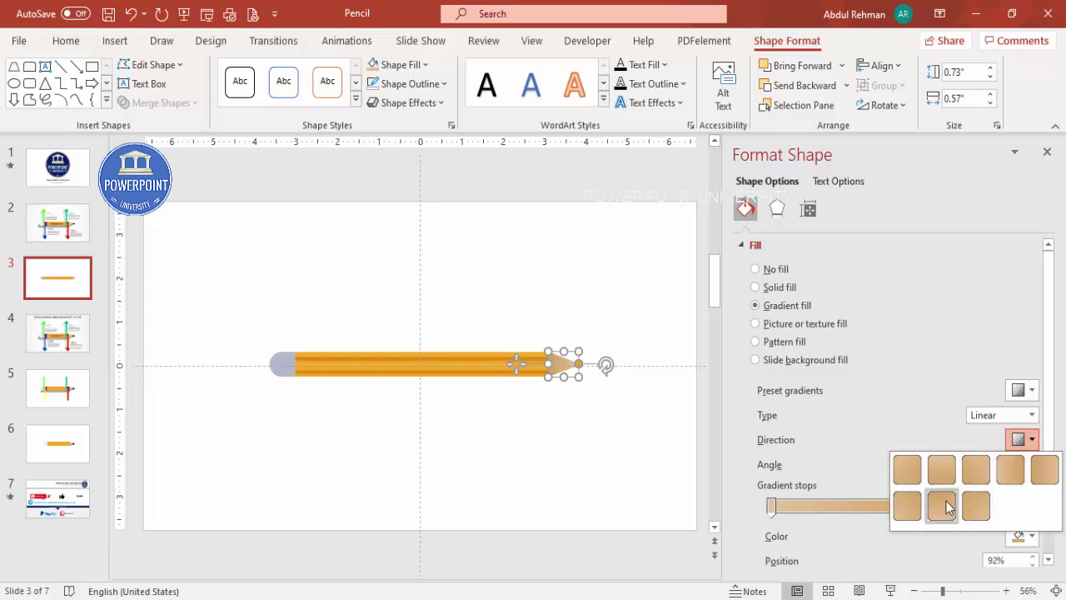
left_click(942, 505)
left_click(1025, 441)
left_click(1024, 472)
left_click_drag(771, 507, 849, 507)
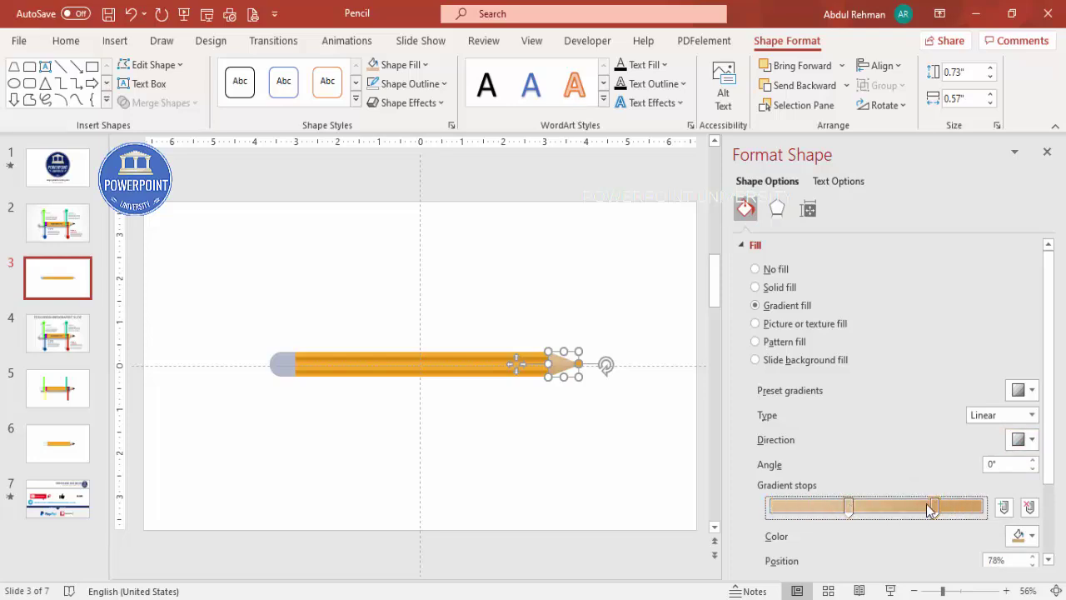
Darken the selected tip stop to a deeper brown and reposition it to soften the blend.
left_click(968, 591)
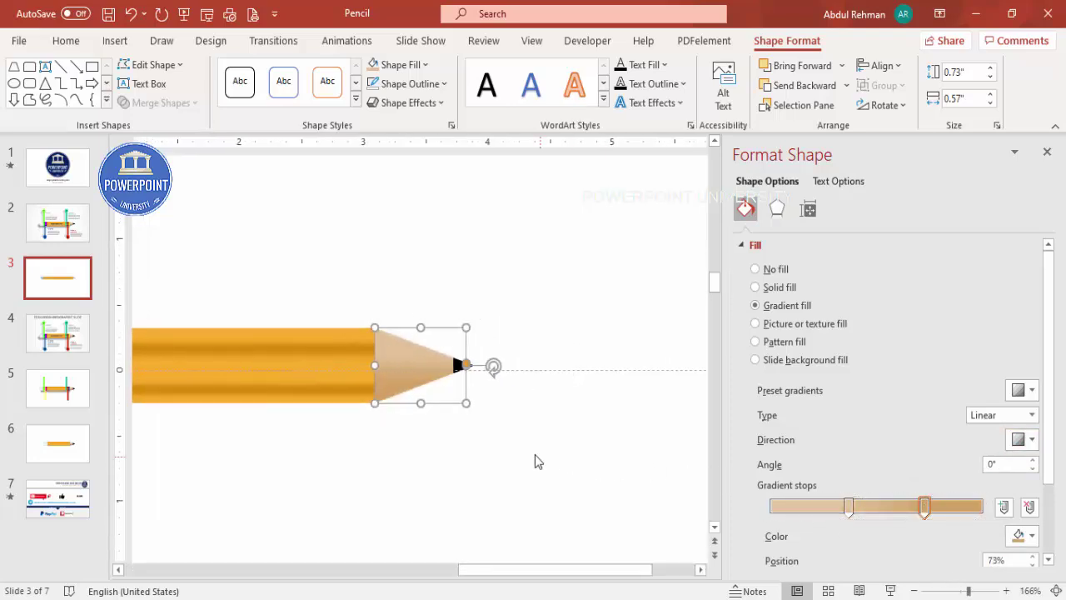
left_click(1025, 536)
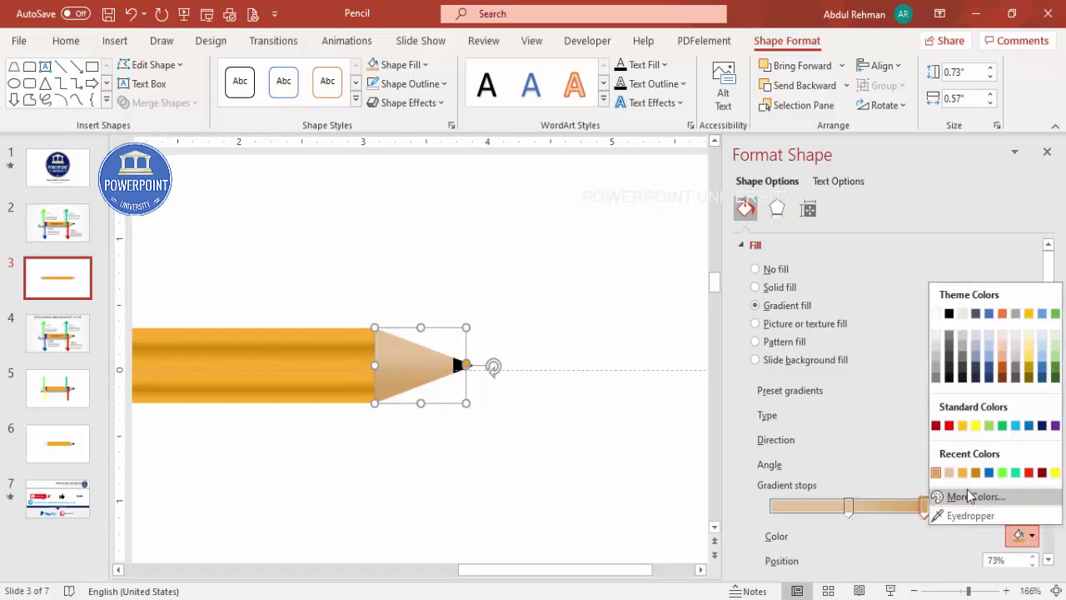
left_click(795, 447)
left_click_drag(577, 238, 575, 250)
left_click(624, 163)
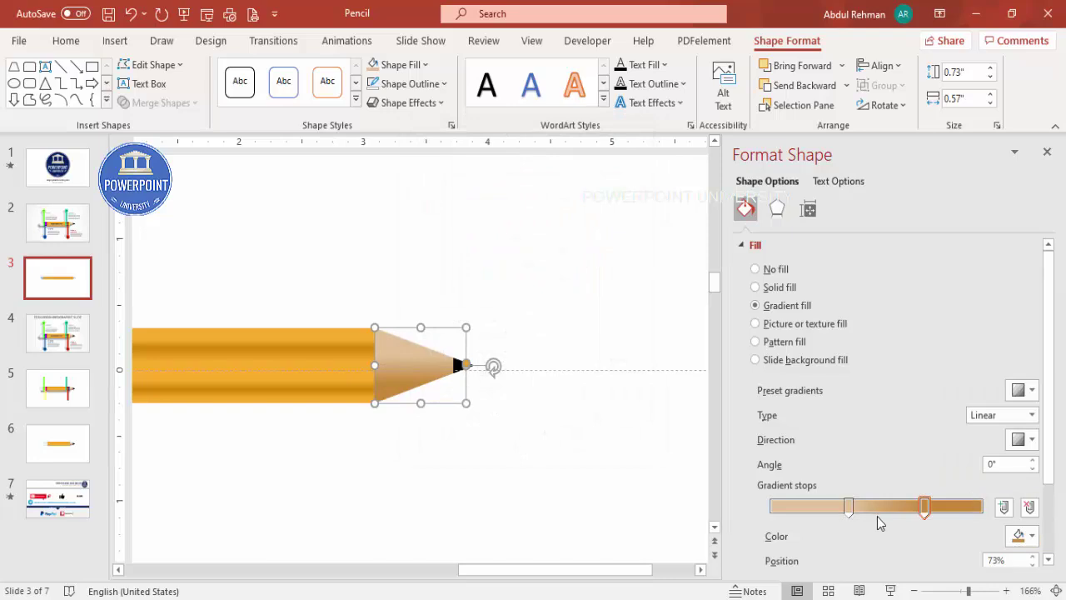
left_click_drag(849, 510, 882, 510)
left_click(589, 478)
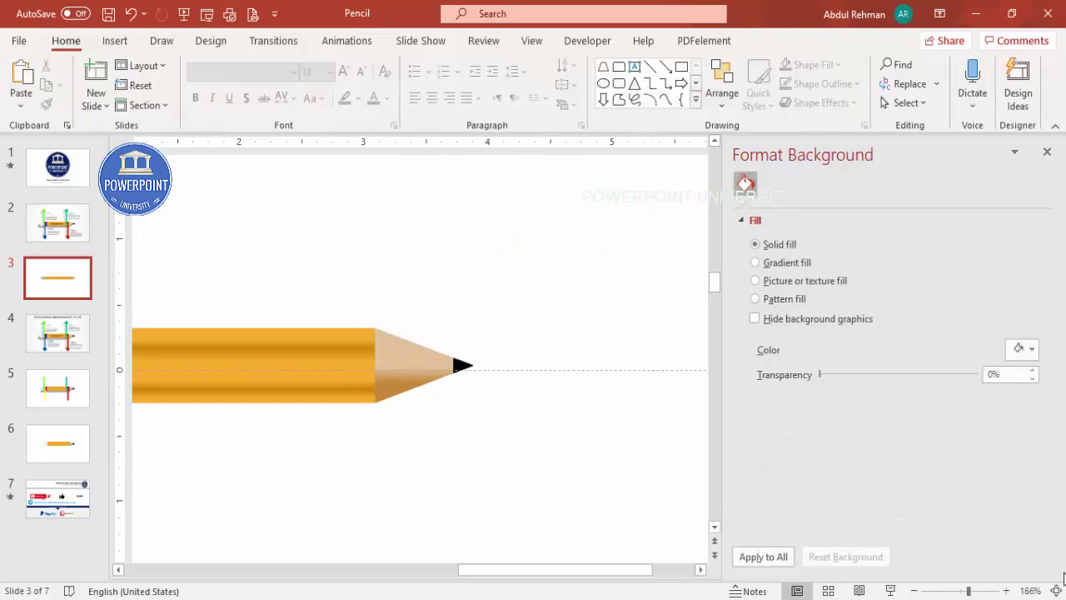
Give the pencil's eraser end a radial gradient fill with a centred direction.
scroll(613, 483, "down", 10)
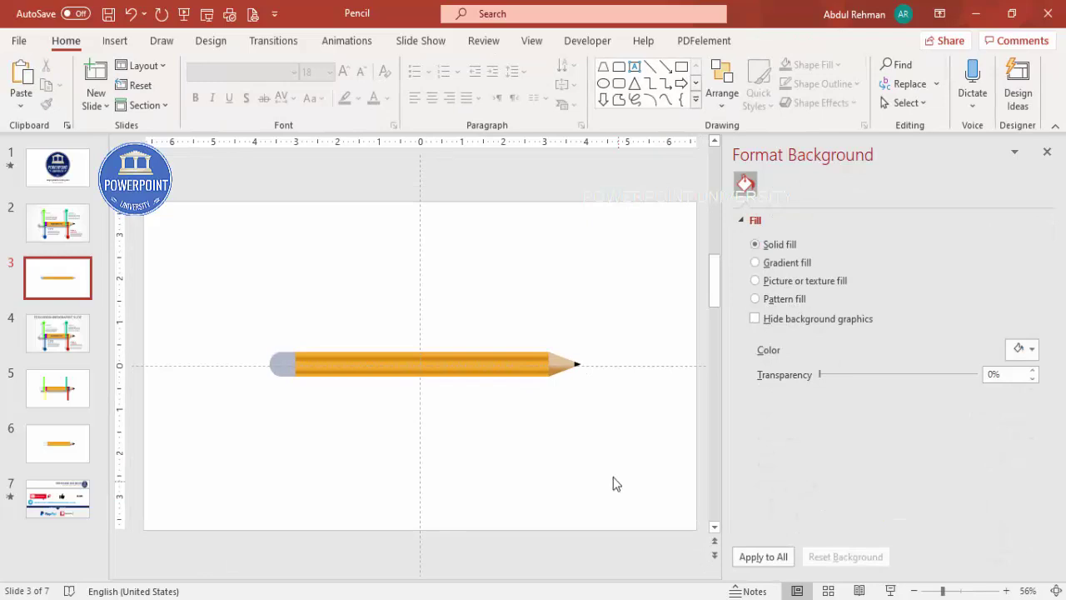
left_click(288, 356)
left_click(797, 304)
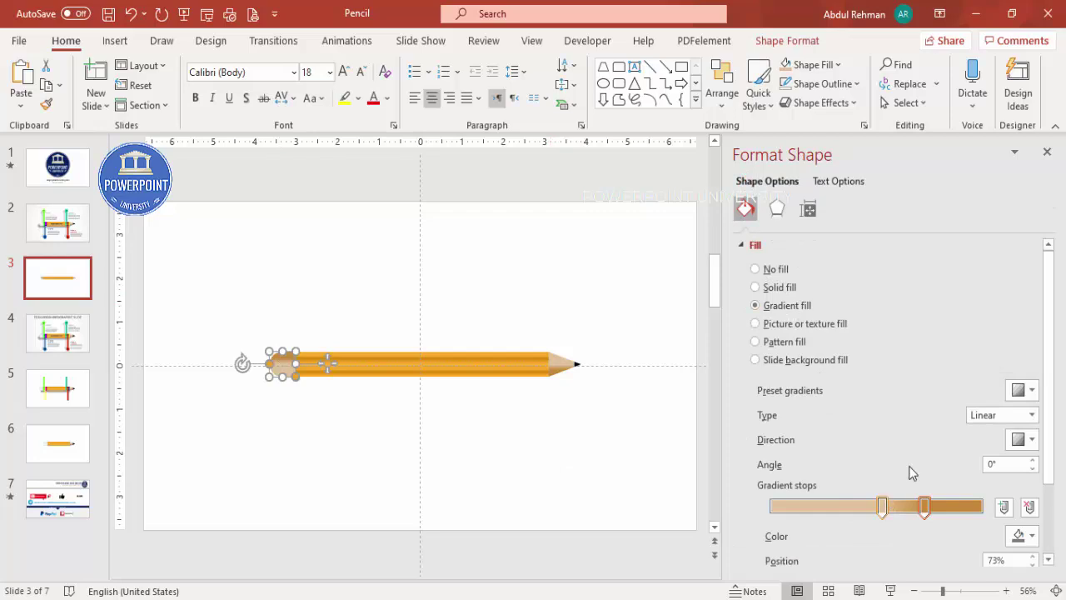
left_click(1031, 415)
left_click(985, 448)
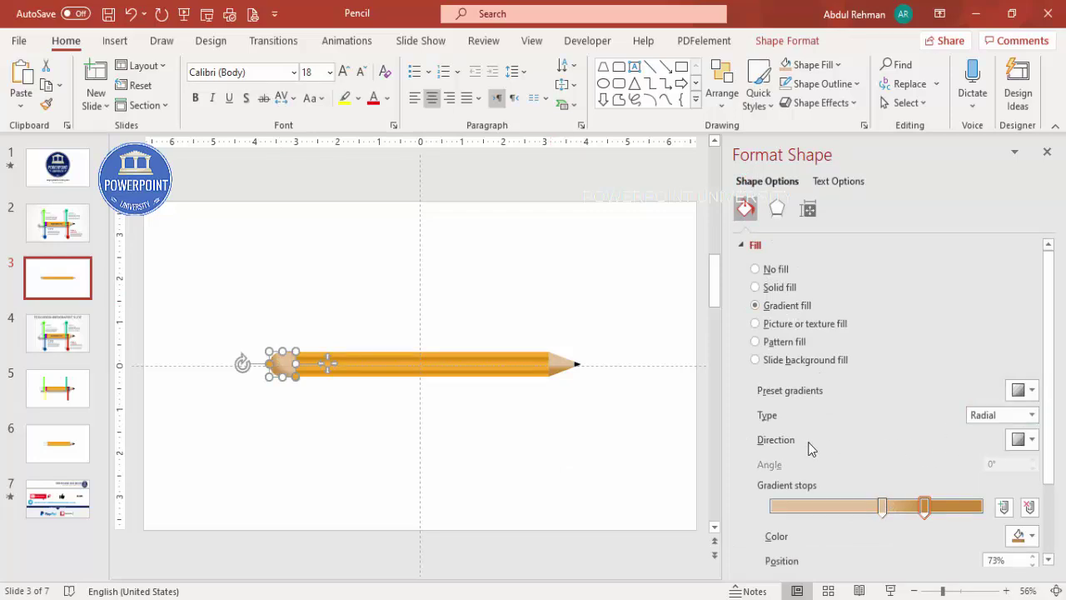
left_click(1020, 442)
left_click(976, 469)
Colour the eraser's left gradient stops white and the 73% stop grey.
left_click(884, 510)
left_click(1023, 536)
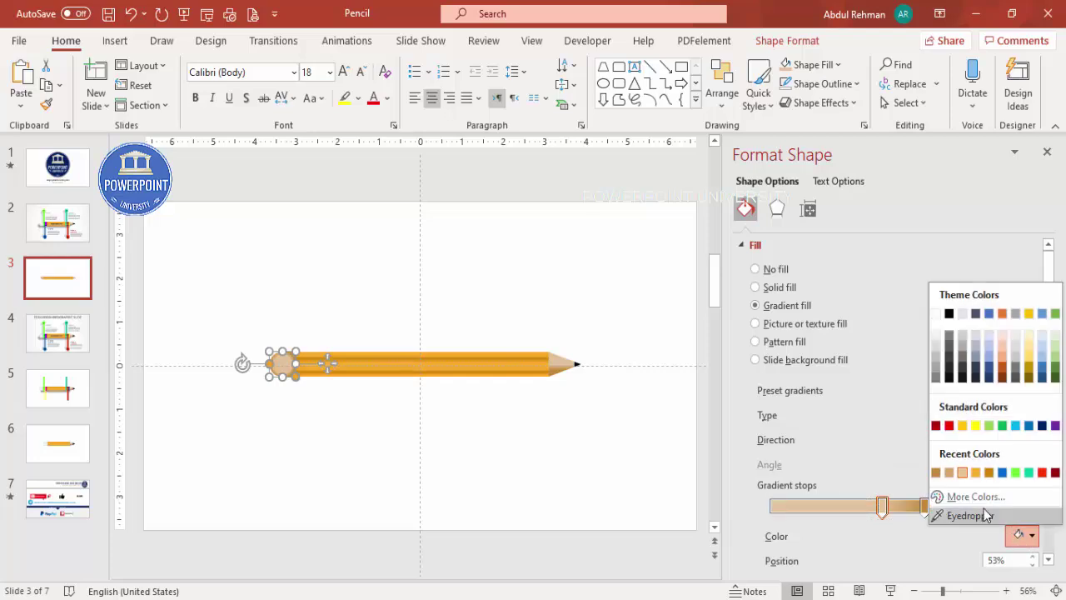
left_click(936, 314)
left_click(924, 505)
left_click(1023, 535)
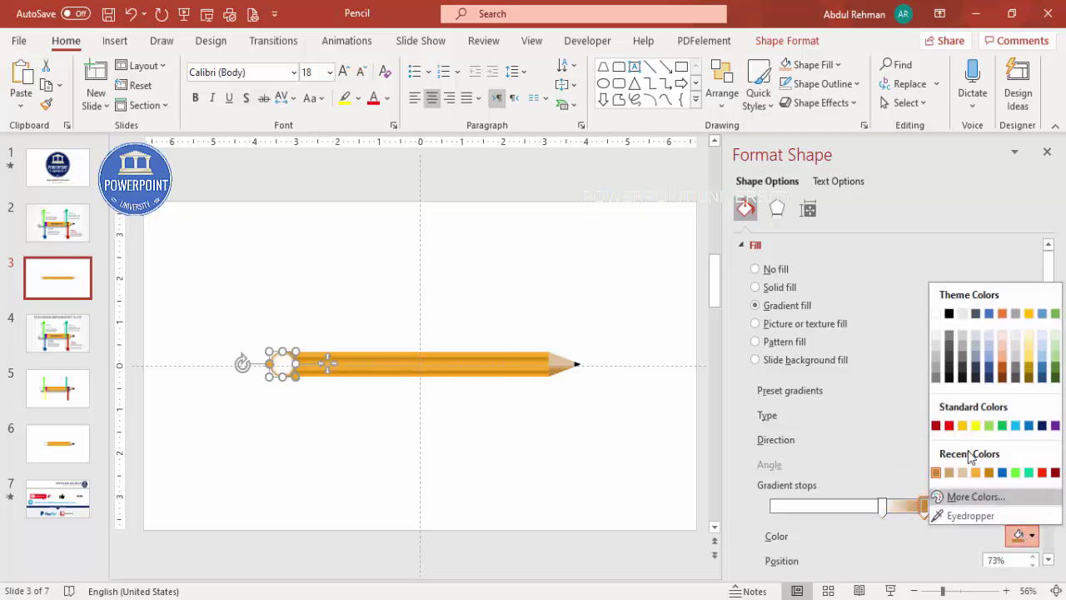
left_click(937, 367)
Position the eraser's white stop at 5% and grey stop at 88%.
left_click_drag(882, 505, 793, 505)
left_click(970, 505)
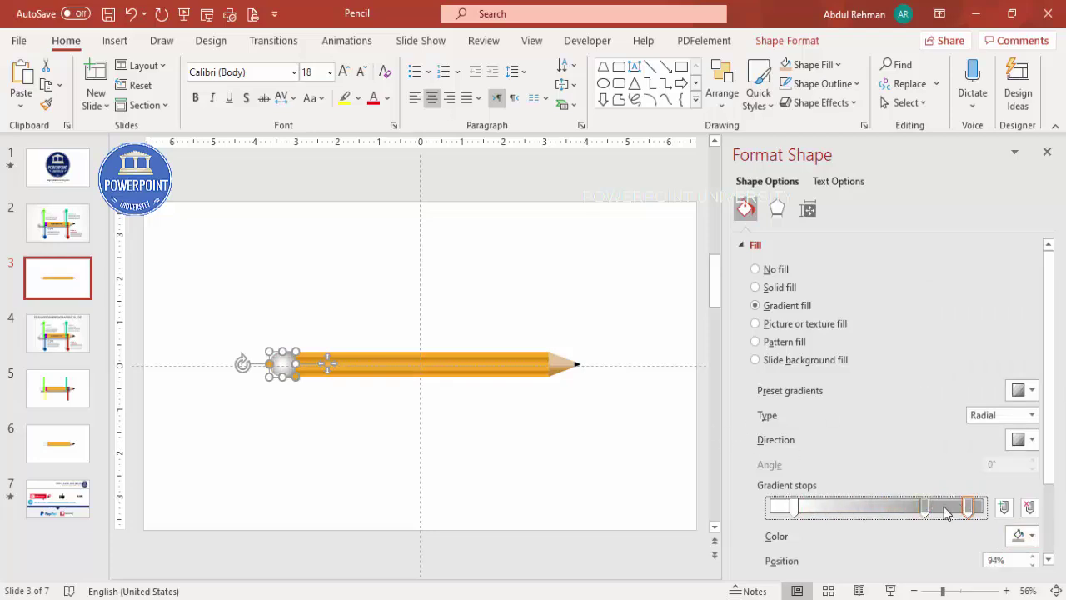
left_click(1030, 505)
left_click_drag(924, 506, 980, 507)
left_click_drag(789, 510, 781, 511)
left_click(477, 468)
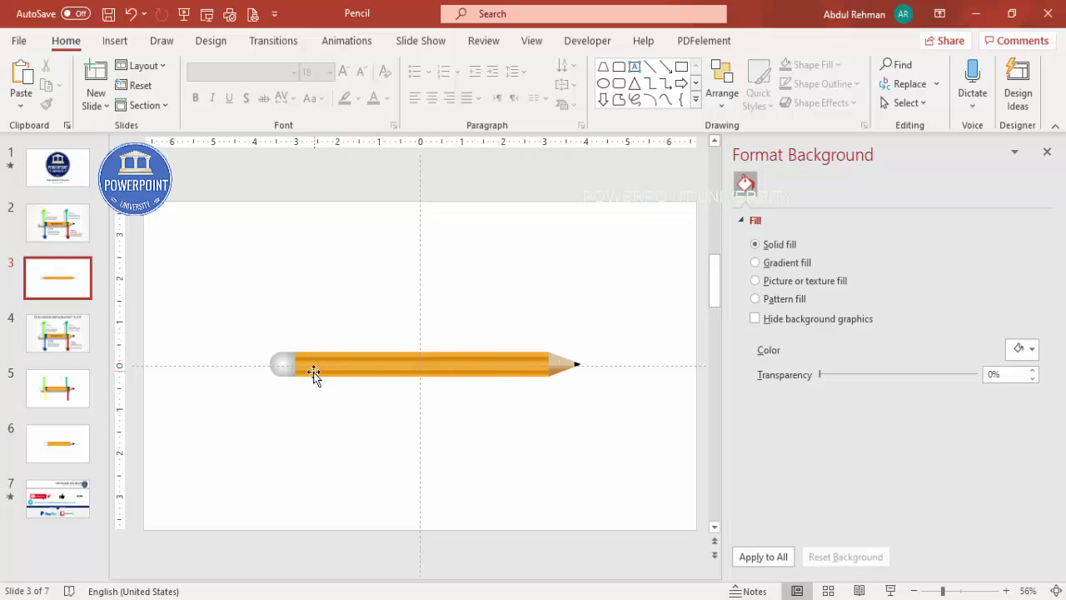
Draw a pill-shaped rounded rectangle just below the pencil.
left_click(115, 40)
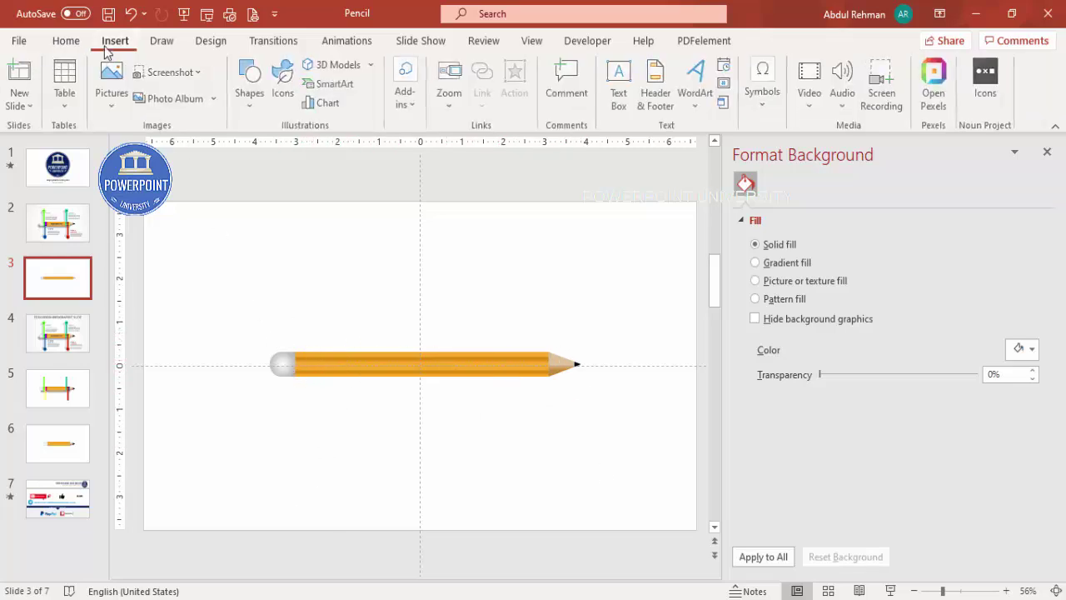
left_click(253, 108)
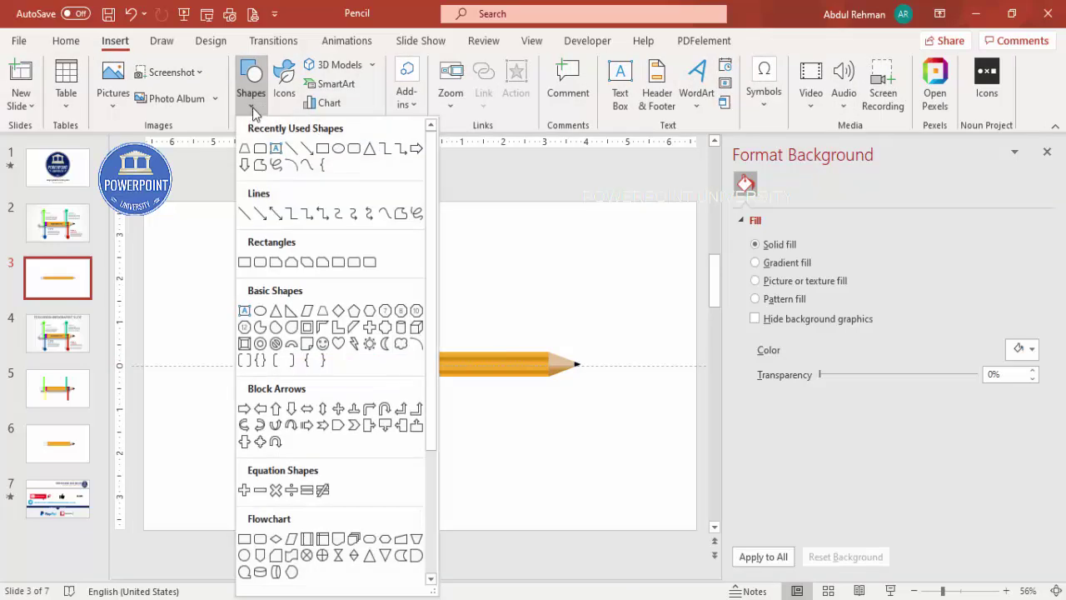
left_click(261, 263)
mouse_move(262, 381)
left_mouse_down()
mouse_move(476, 416)
mouse_move(549, 414)
left_mouse_up()
left_click_drag(267, 376, 280, 377)
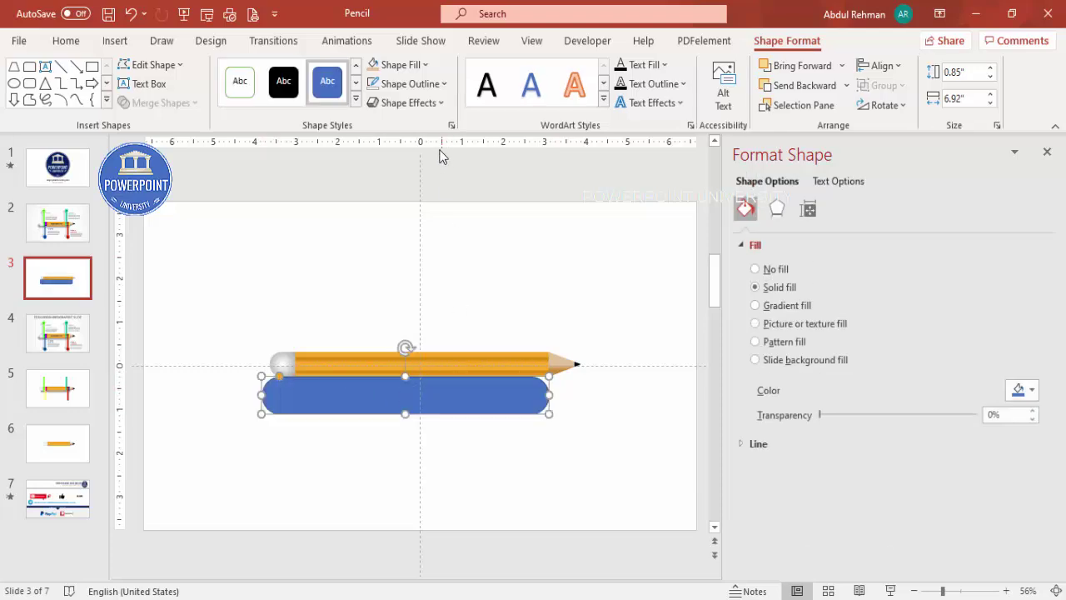
Remove the pill's outline and give it a partly transparent black fill.
left_click(400, 84)
left_click(425, 312)
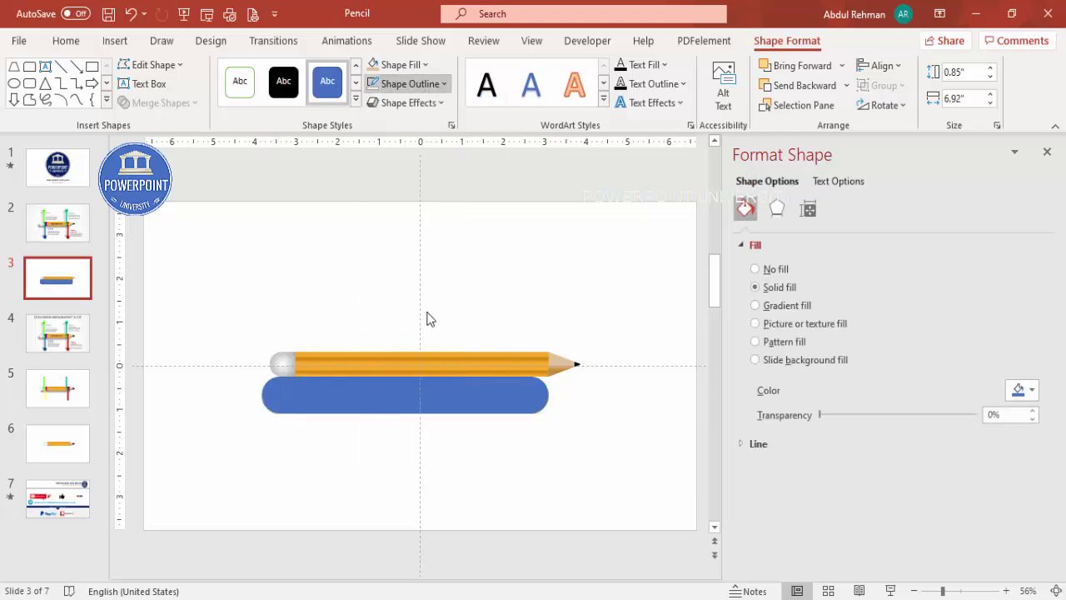
left_click(400, 64)
left_click(386, 106)
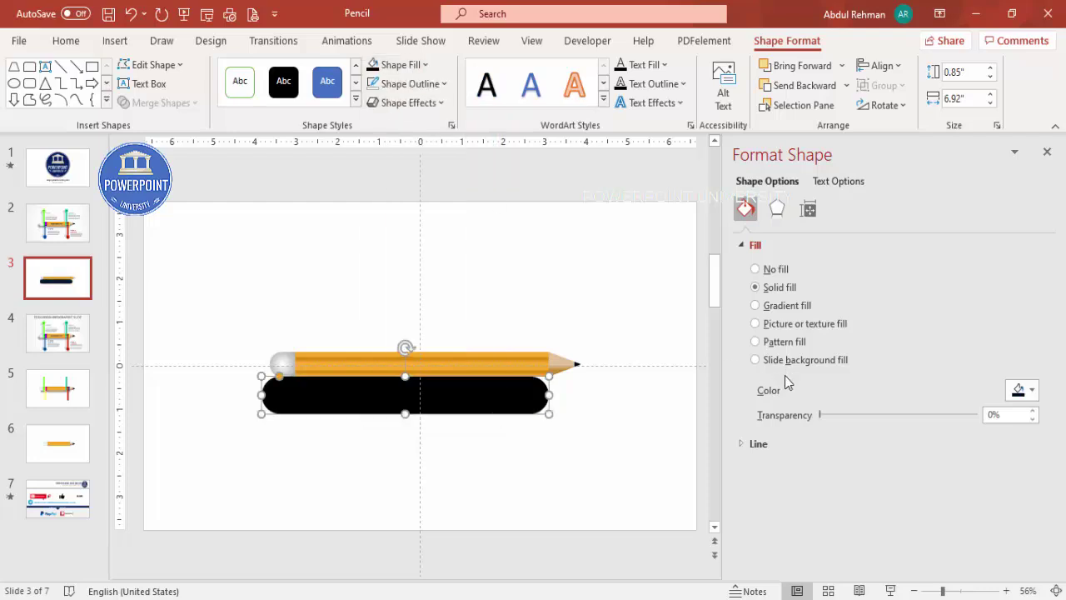
left_click_drag(821, 415, 915, 414)
Apply 16 pt soft edges to the pill and fit it under the pencil.
left_click(776, 209)
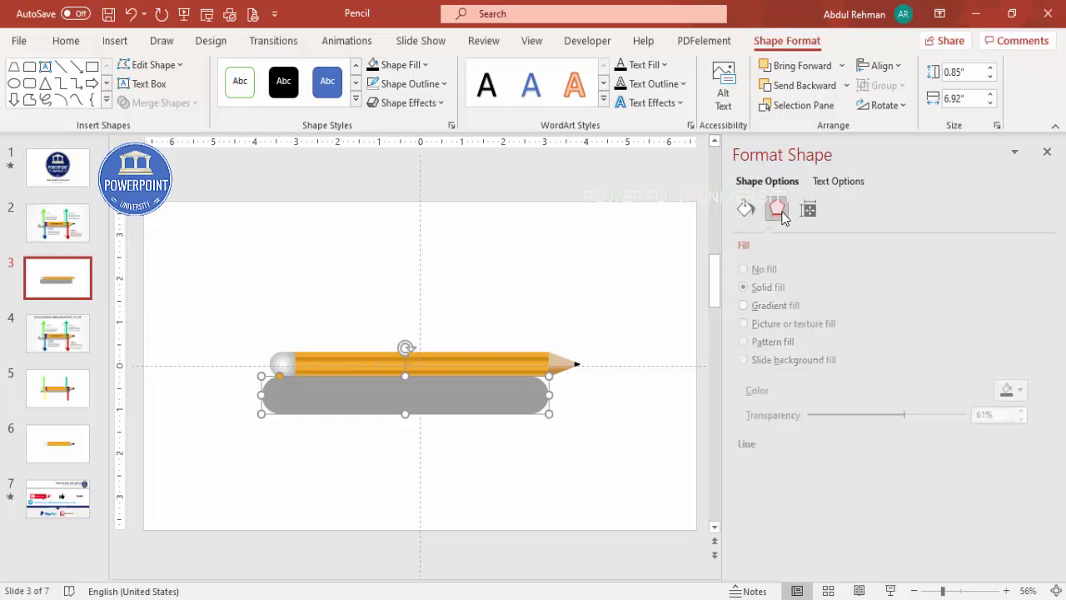
left_click(798, 315)
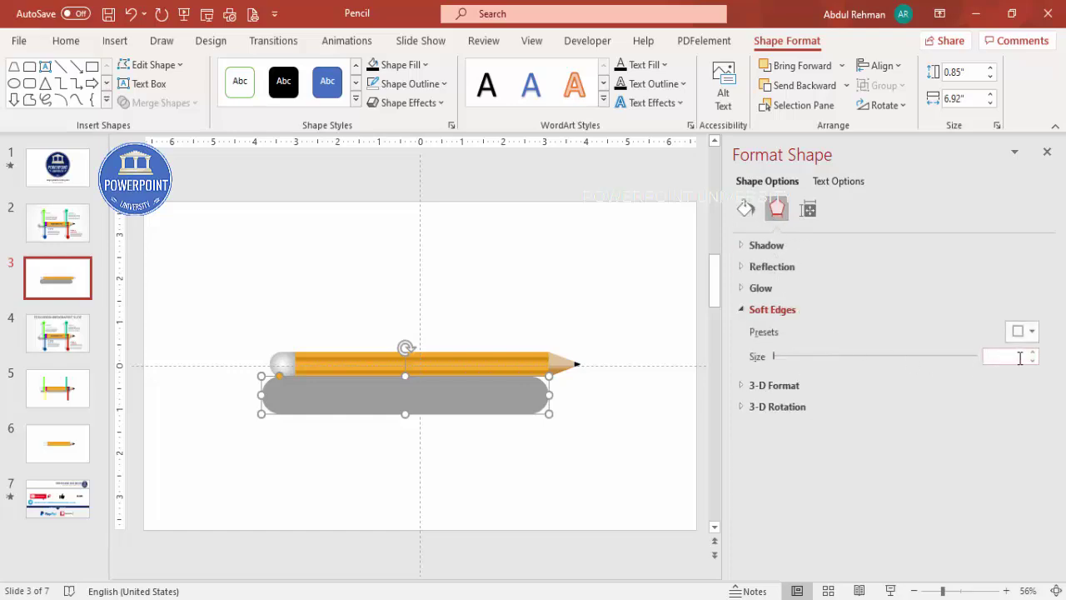
left_click_drag(1033, 353, 1033, 353)
left_click_drag(404, 415, 405, 419)
left_click_drag(405, 375, 390, 379)
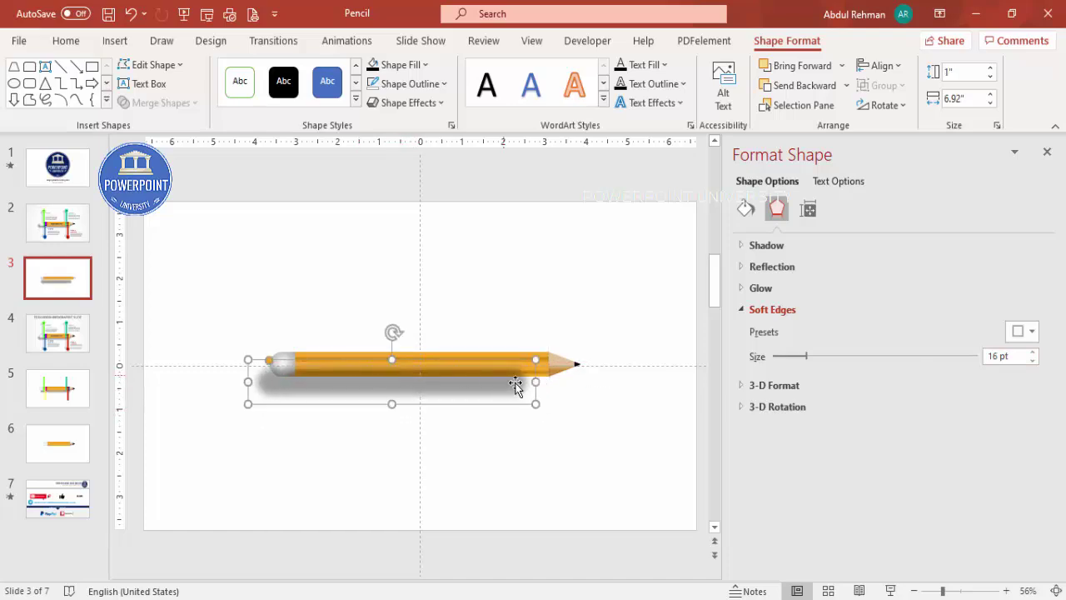
mouse_move(532, 381)
left_mouse_down()
mouse_move(555, 383)
mouse_move(542, 376)
left_mouse_up()
Send the shadow shape behind the pencil.
left_click(845, 86)
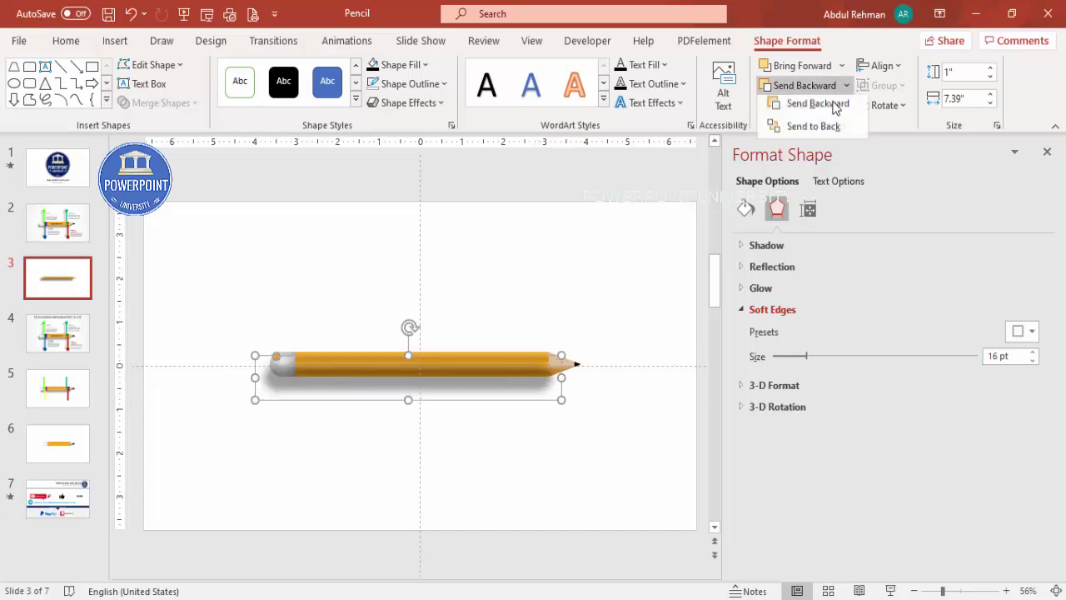
left_click(798, 130)
left_click(680, 219)
left_click_drag(722, 371, 858, 372)
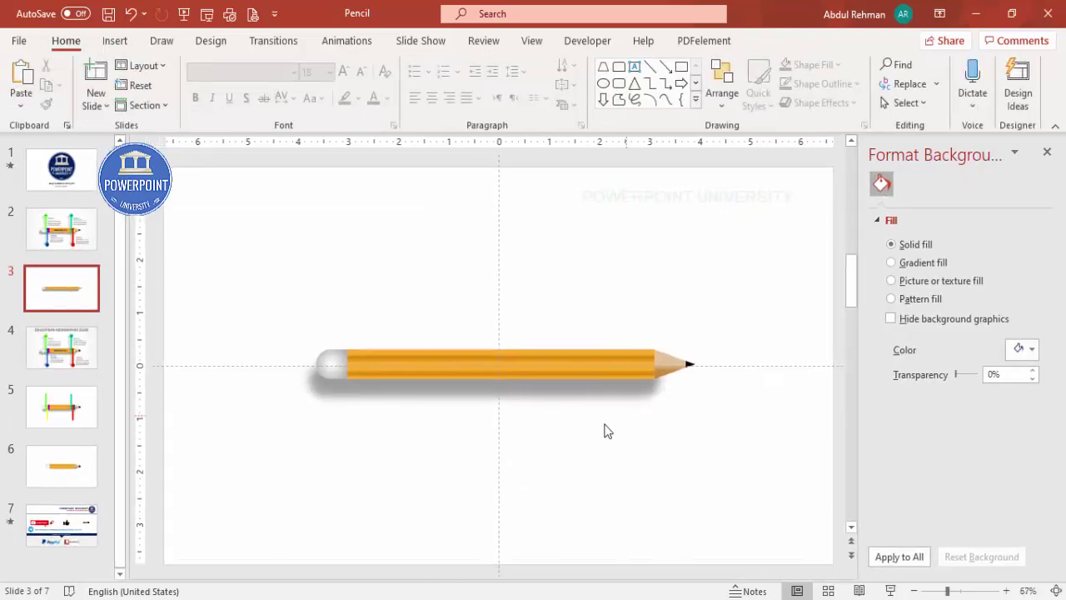
Copy the striped orange pencil body above the pencil and shrink the copy to a narrow band.
left_click(496, 396)
left_click(586, 401)
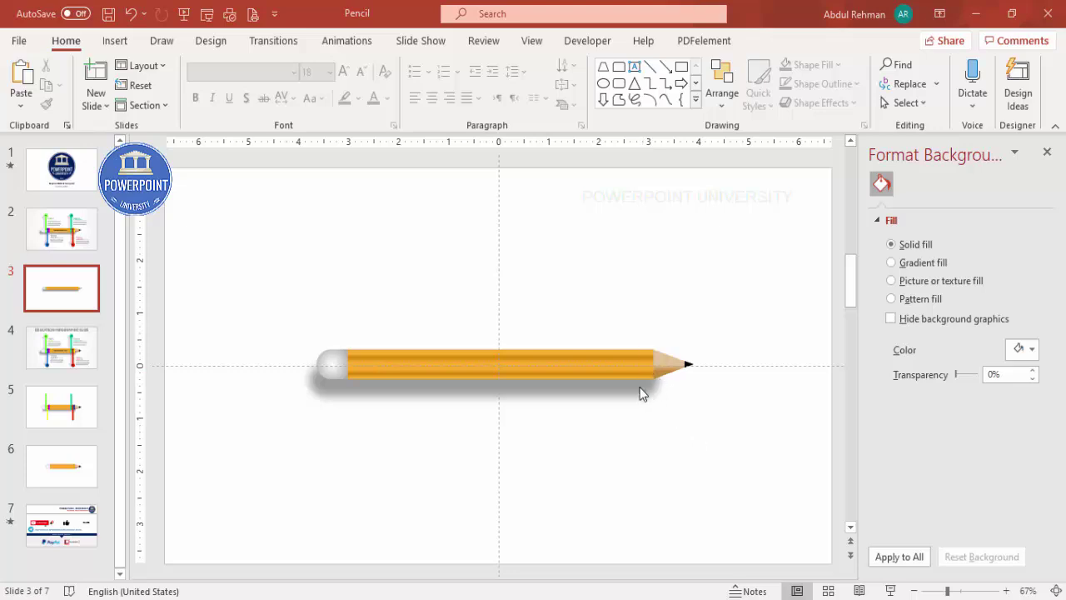
left_click(577, 360)
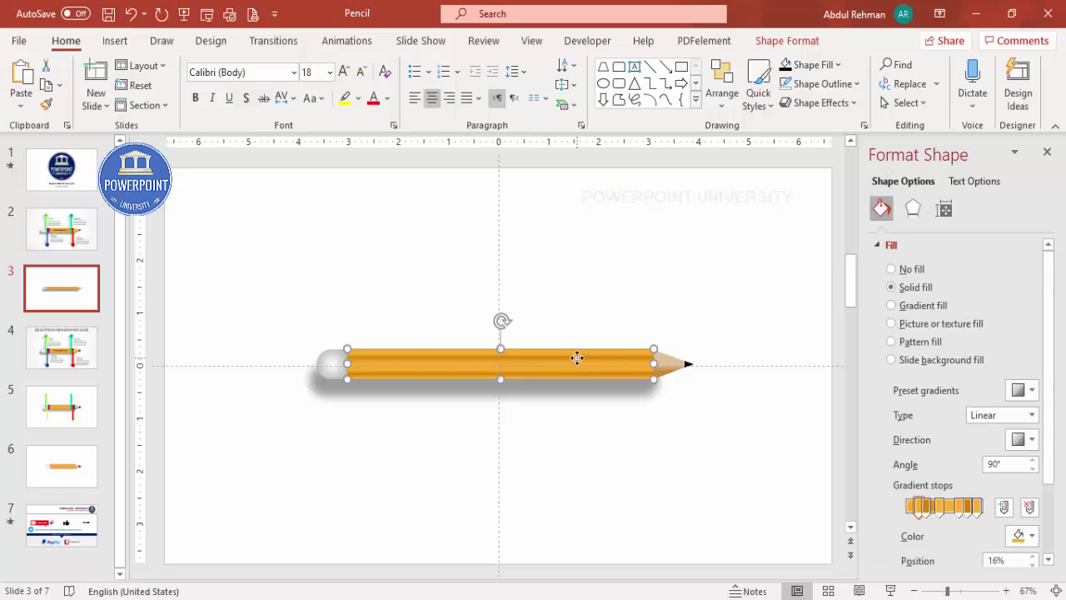
mouse_move(577, 358)
left_mouse_down()
mouse_move(583, 369)
mouse_move(613, 263)
left_mouse_up()
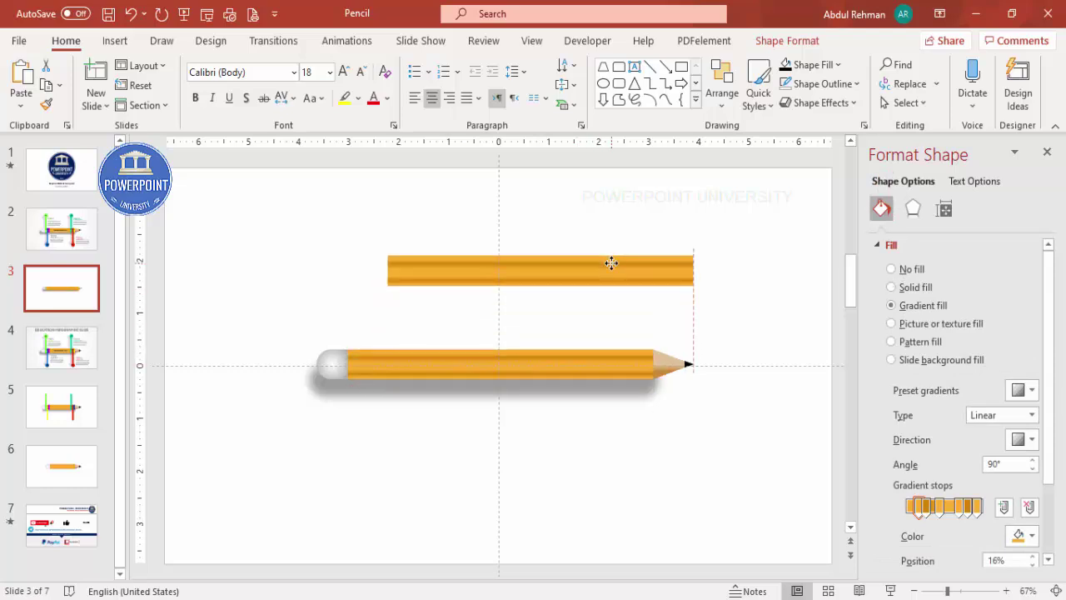
left_click_drag(388, 270, 680, 281)
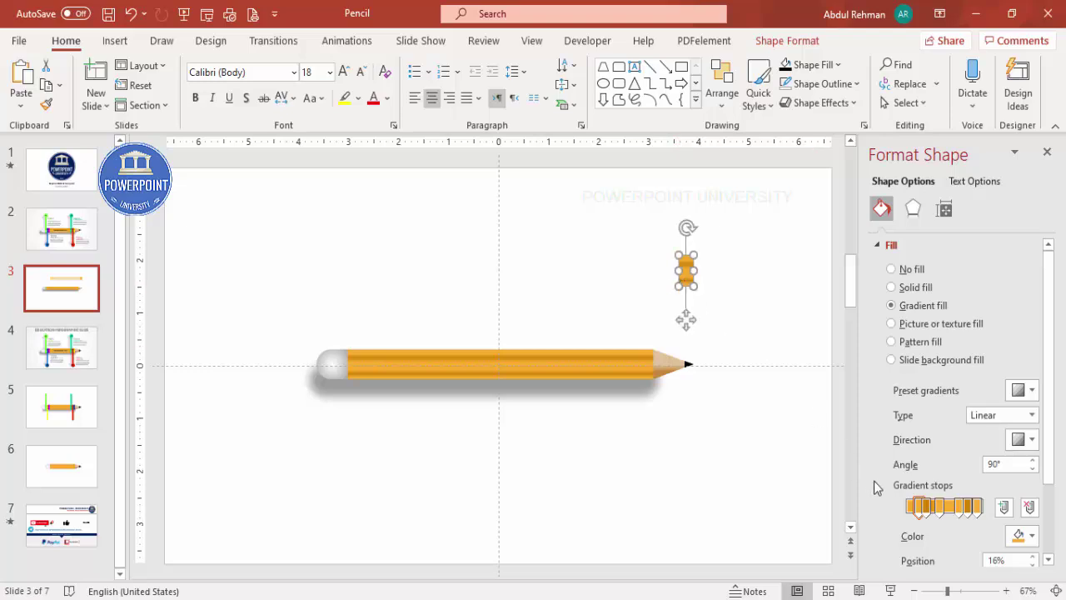
left_click_drag(862, 462, 702, 463)
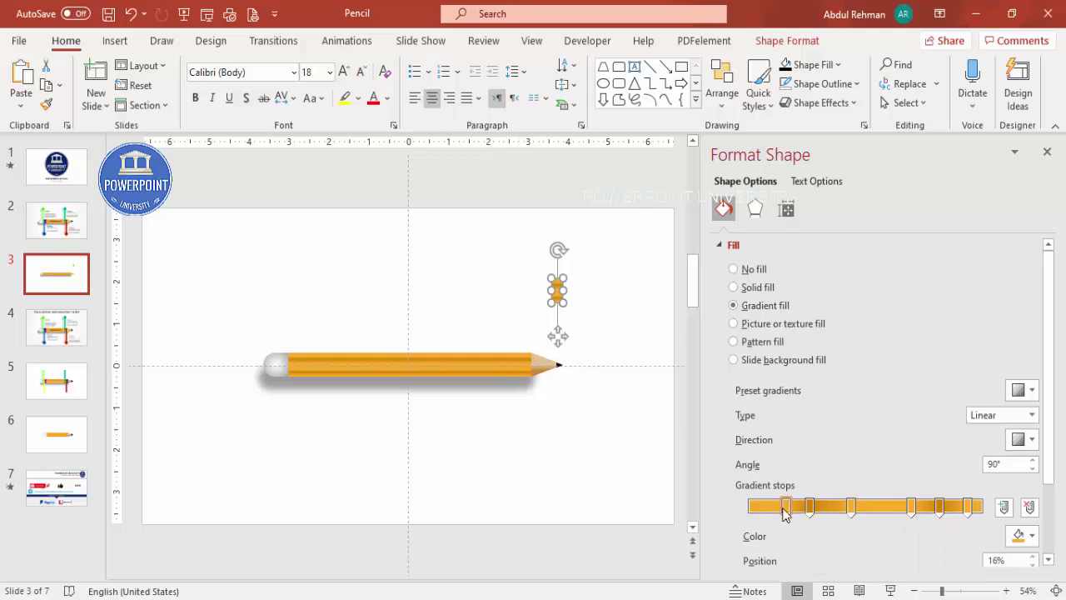
Set the band's first gradient stop to magenta from More Colors.
left_click(1021, 537)
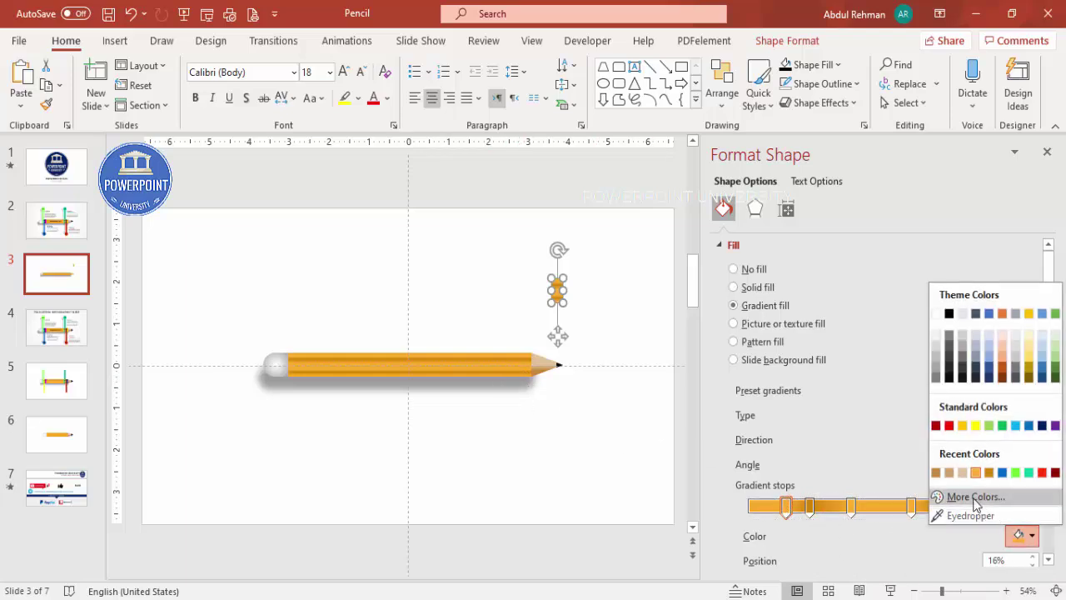
left_click(975, 498)
left_click(452, 166)
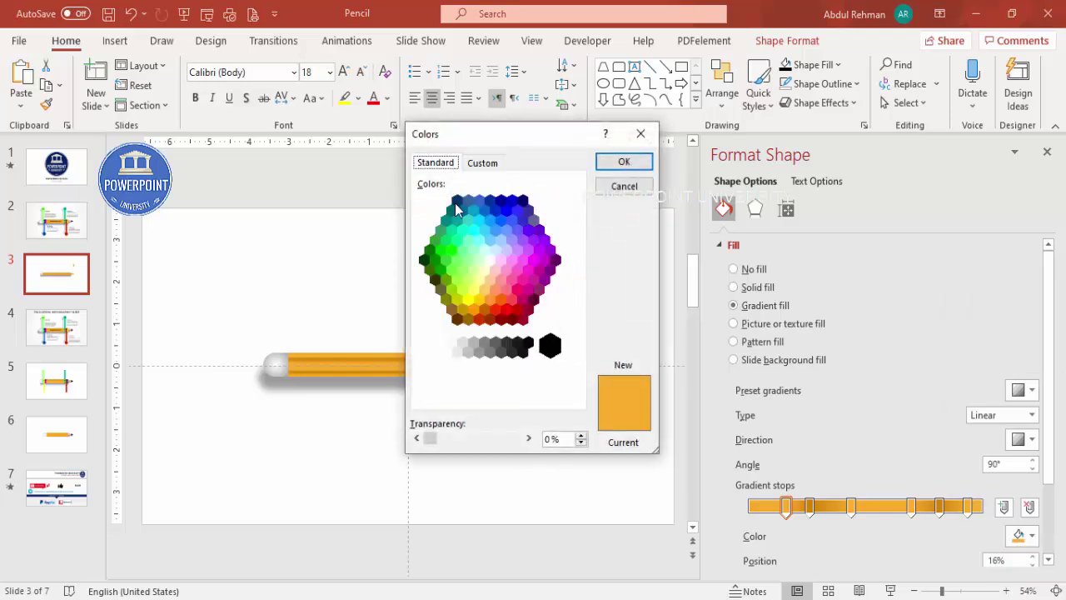
left_click(540, 265)
left_click(623, 162)
Apply magenta to the band's 44%, 70% and 94% gradient stops.
left_click(850, 506)
left_click(1020, 536)
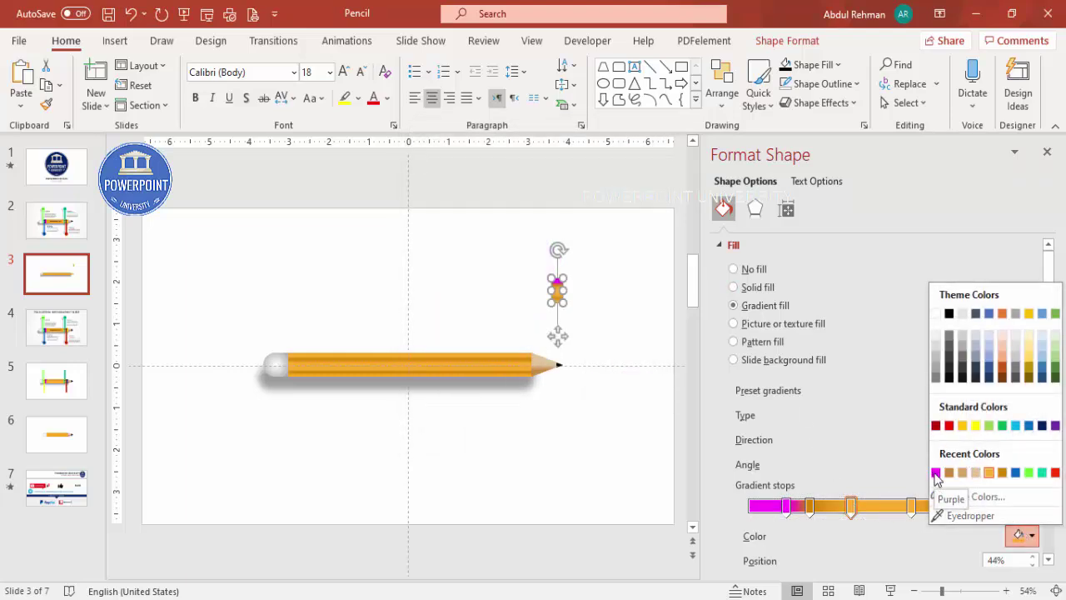
left_click(935, 473)
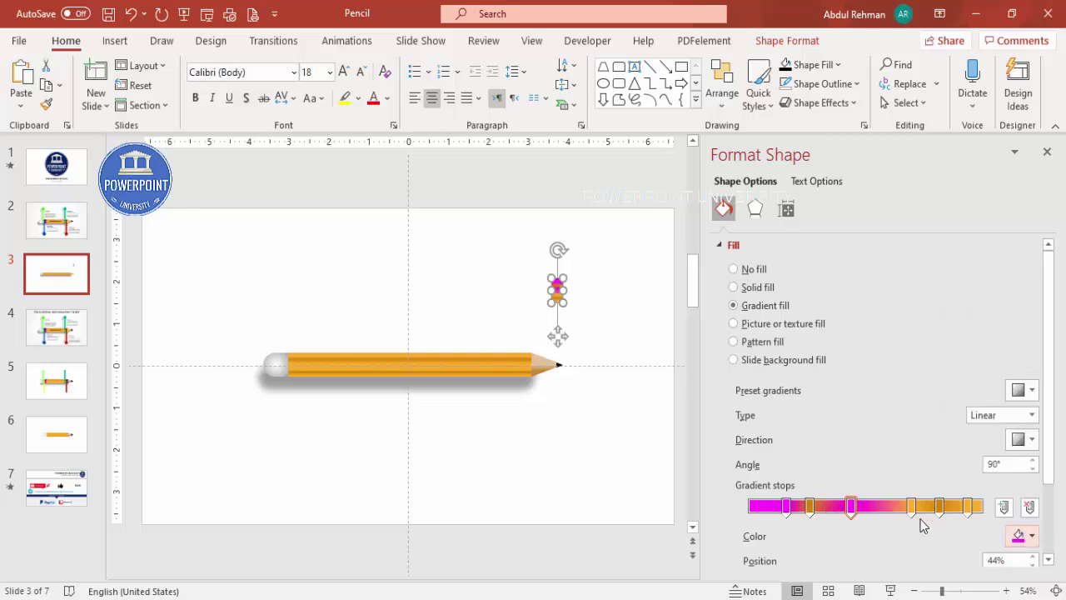
left_click(913, 508)
left_click(1032, 535)
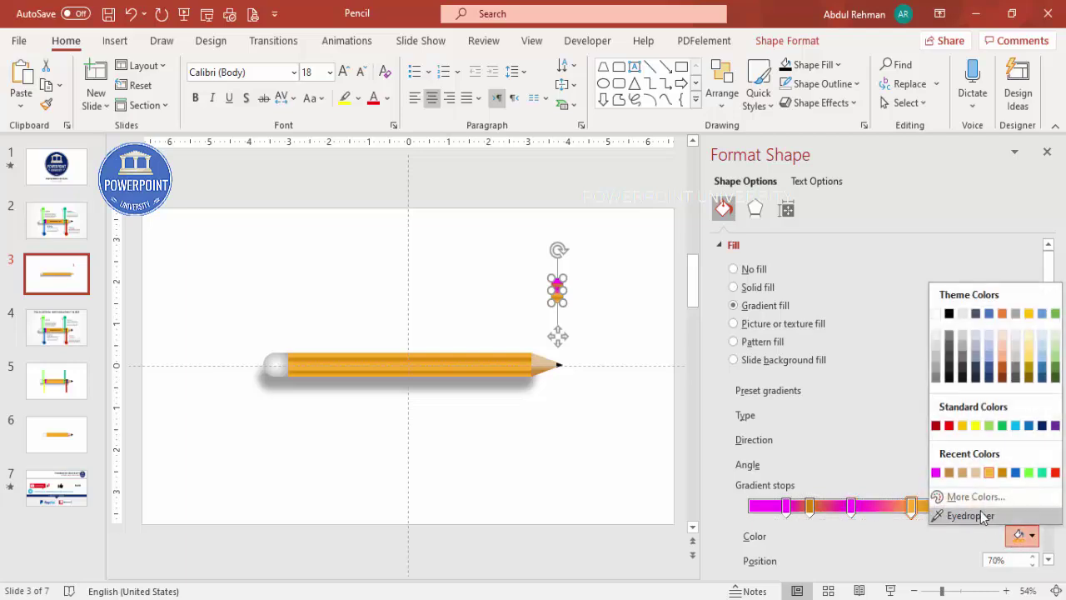
left_click(936, 474)
left_click(967, 507)
left_click(1032, 536)
left_click(949, 474)
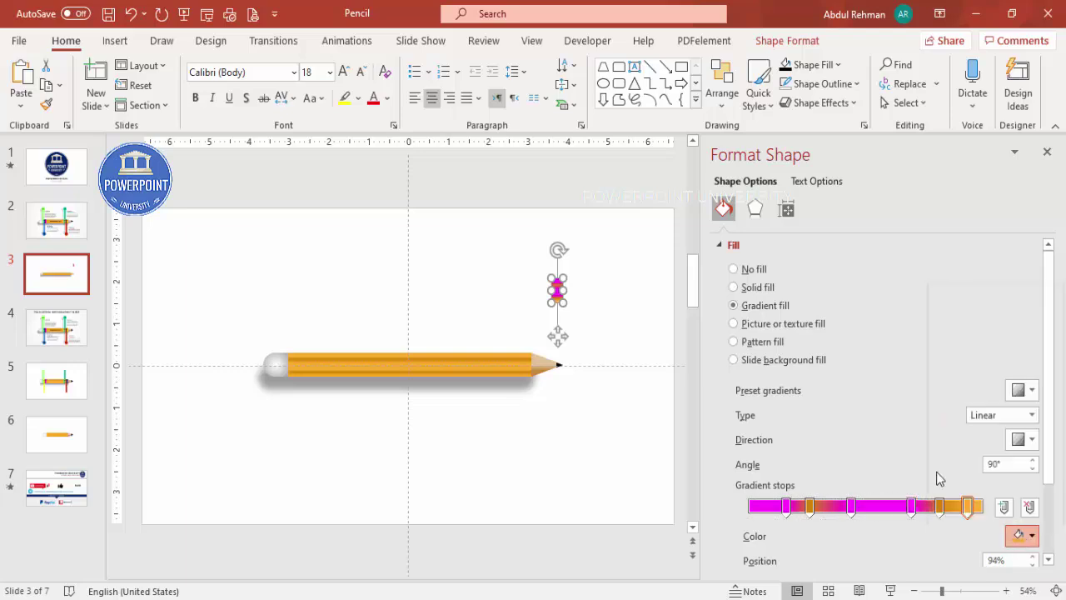
Colour the band's 26% gradient stop purple.
left_click(811, 506)
left_click(1032, 535)
left_click(975, 496)
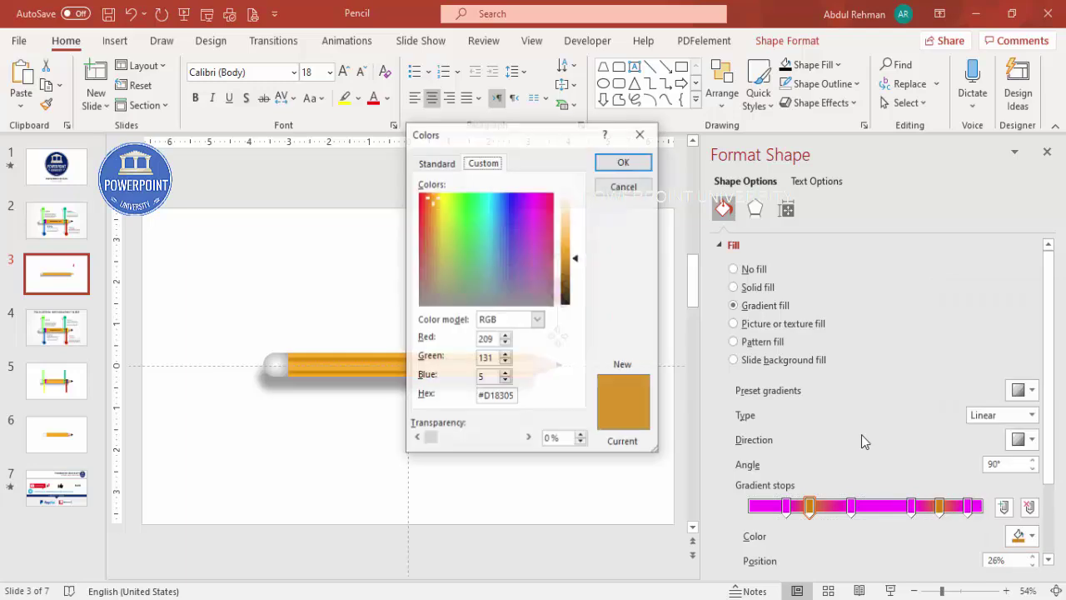
left_click(442, 164)
left_click(555, 259)
left_click(624, 162)
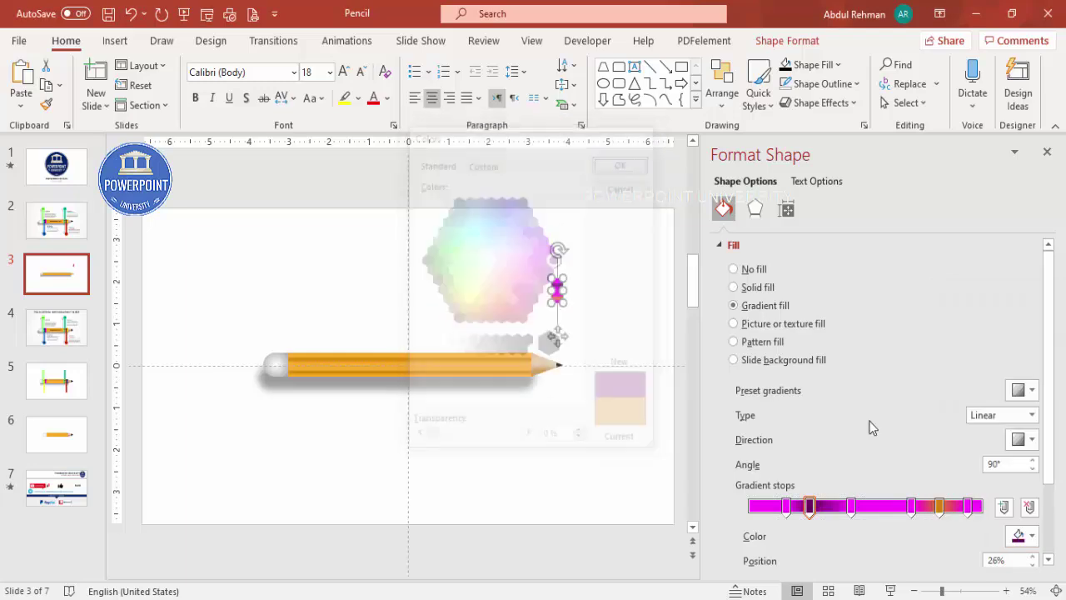
left_click(939, 506)
left_click(1032, 536)
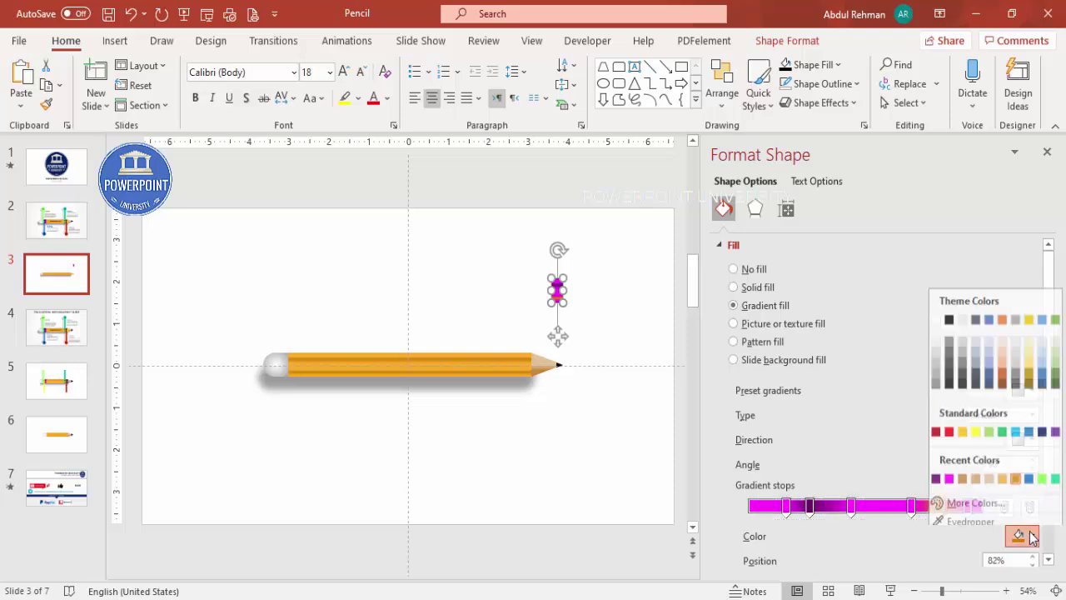
key("Escape")
Move the magenta band onto the pencil just behind the wooden tip.
left_click(624, 348)
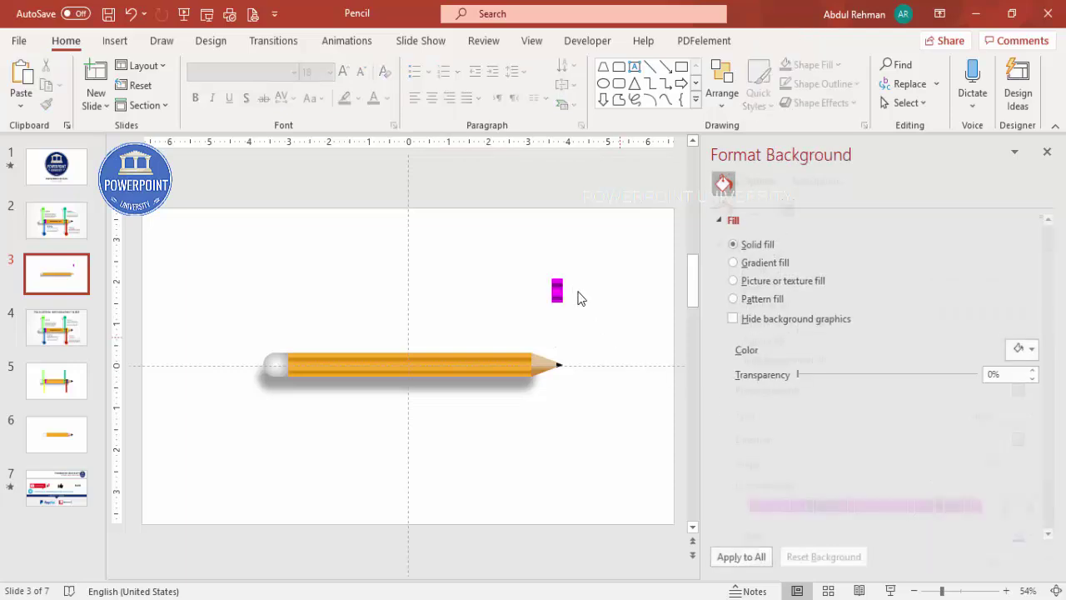
left_click(964, 591)
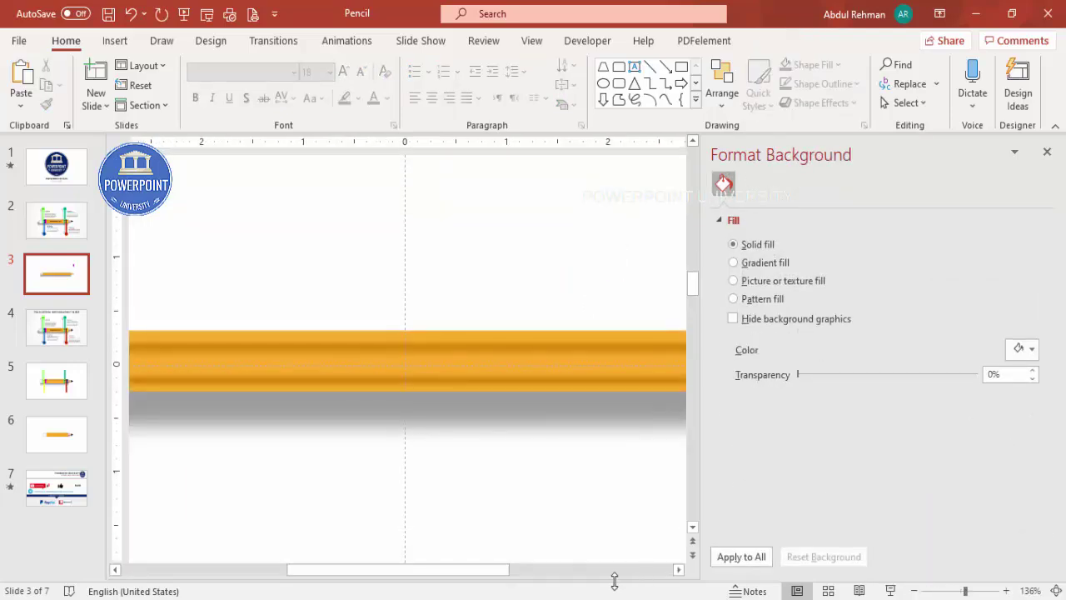
mouse_move(523, 193)
left_mouse_down()
mouse_move(439, 353)
mouse_move(454, 372)
left_mouse_up()
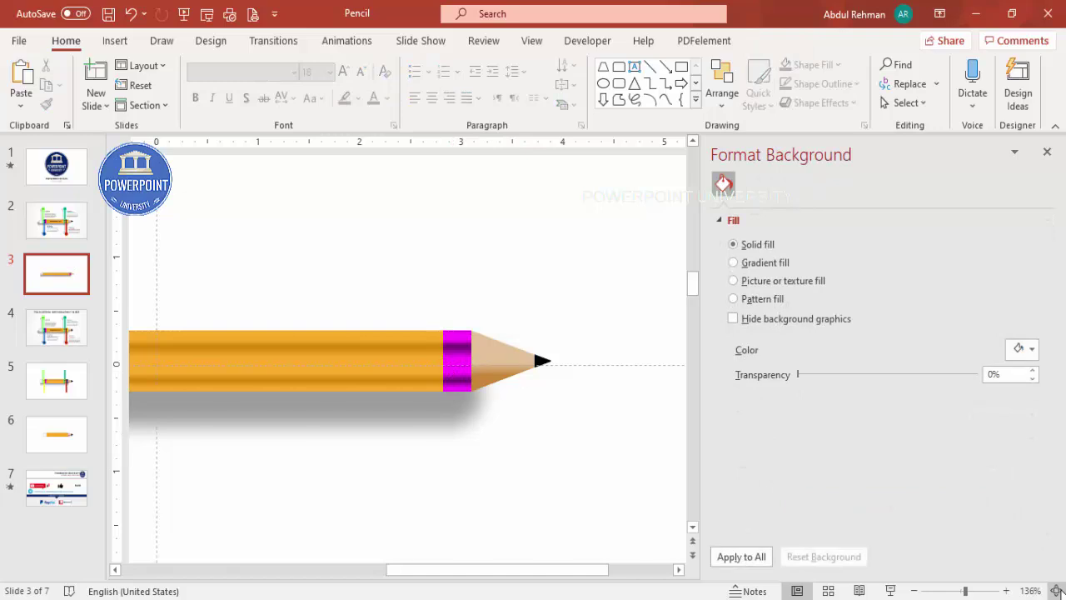
left_click(1056, 590)
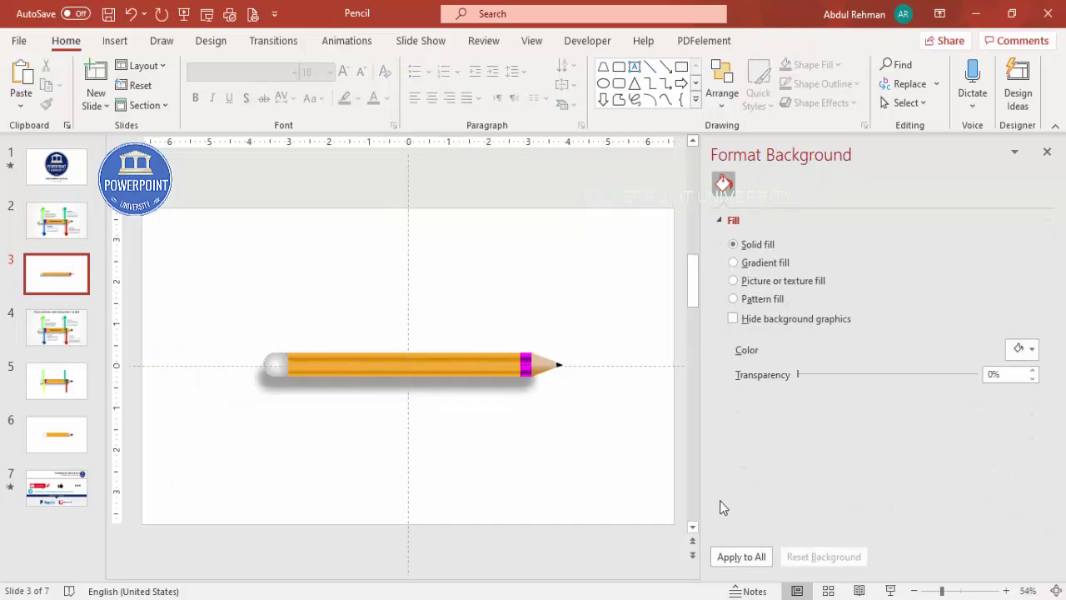
left_click(964, 593)
Duplicate the ferrule band twice so three bands sit side by side.
left_click_drag(524, 575, 630, 581)
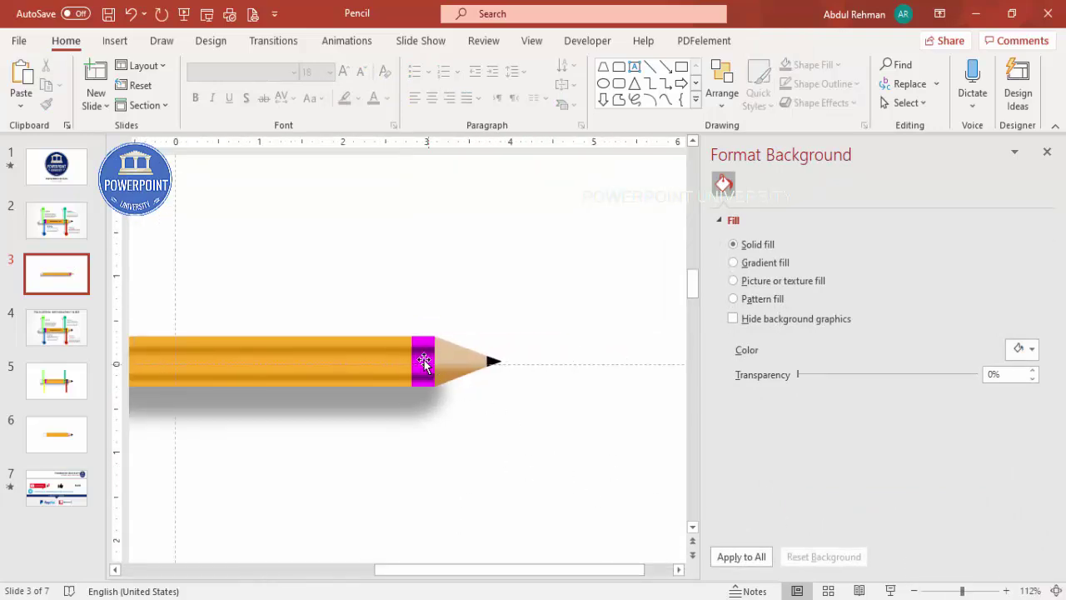
mouse_move(423, 358)
left_mouse_down()
mouse_move(435, 360)
mouse_move(388, 353)
mouse_move(398, 353)
left_mouse_up()
key("ctrl+d")
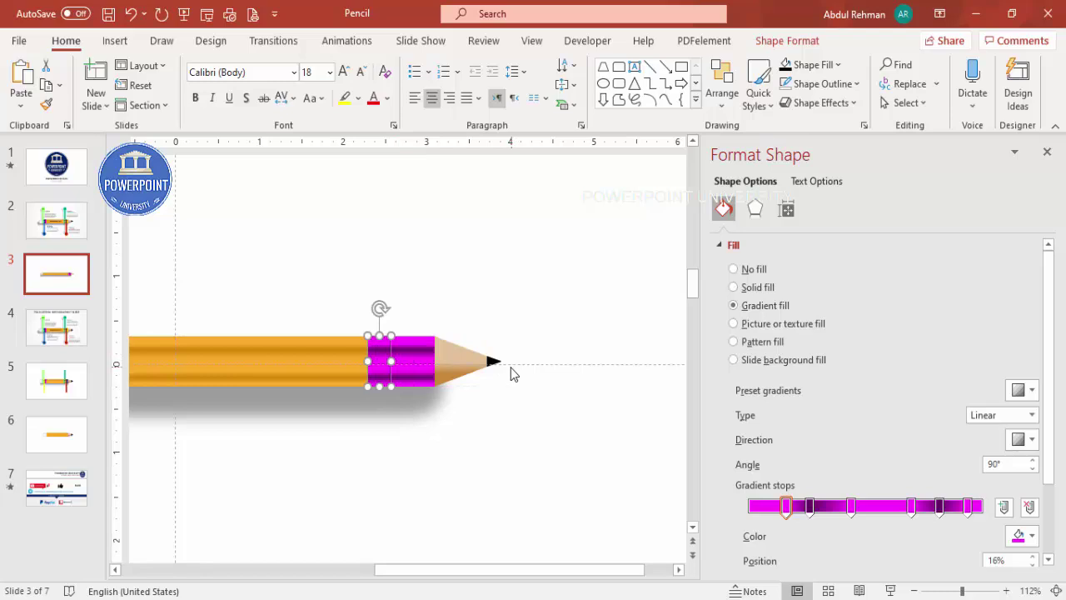
left_click(411, 427)
left_click(405, 356)
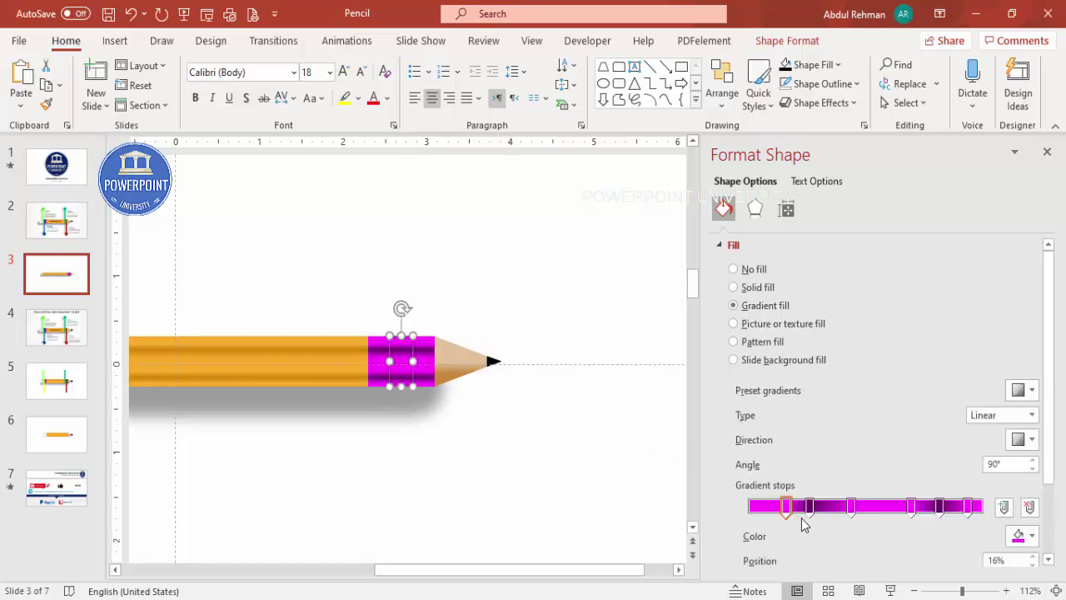
Colour the middle band's first, 44%, 70% and 94% stops dark teal.
left_click(1021, 536)
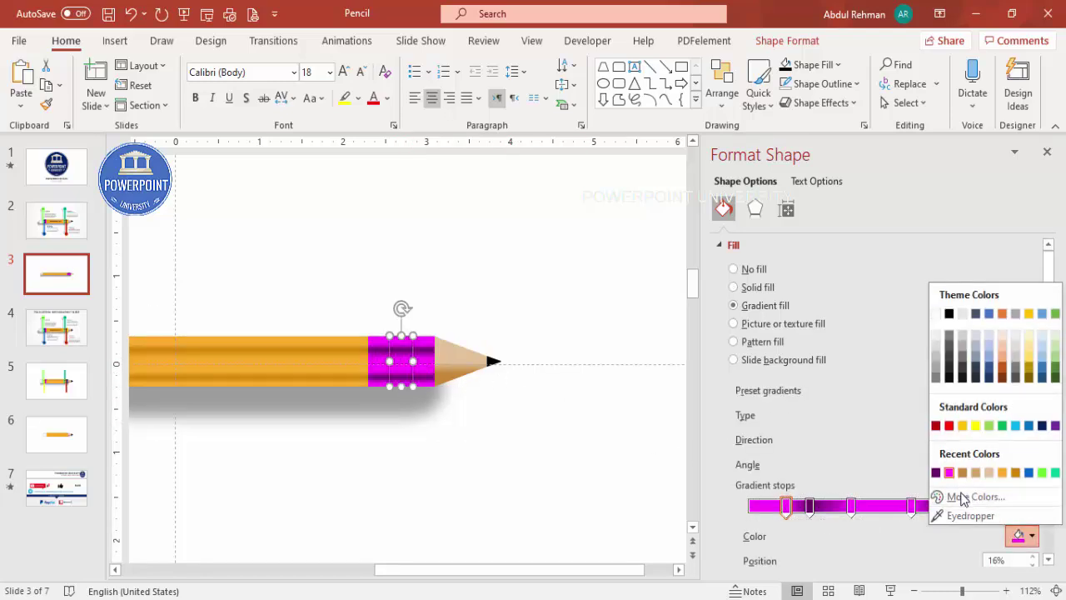
left_click(964, 498)
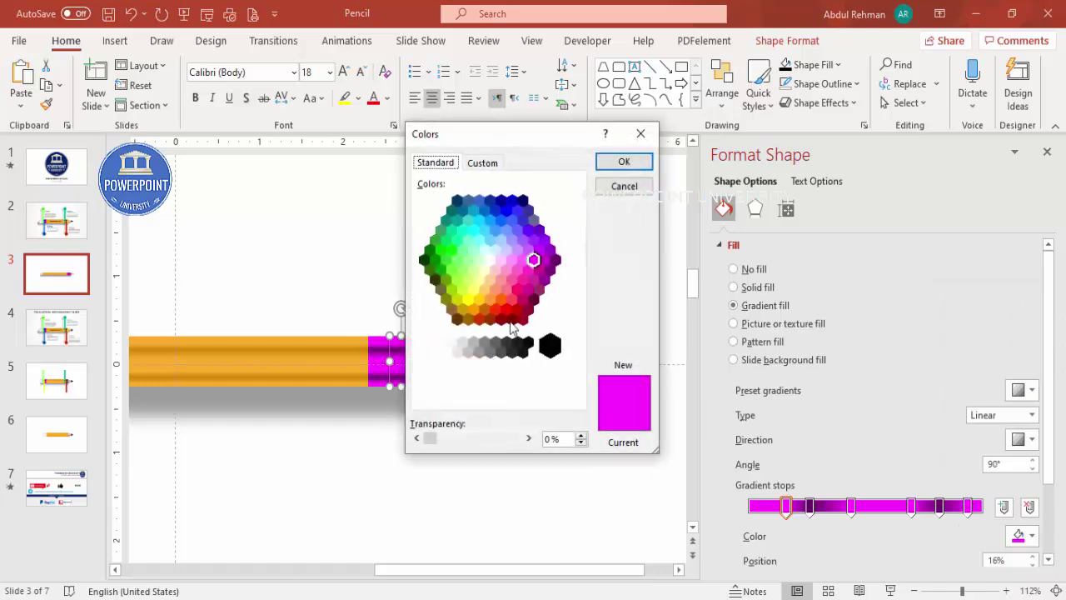
left_click(446, 220)
left_click(624, 163)
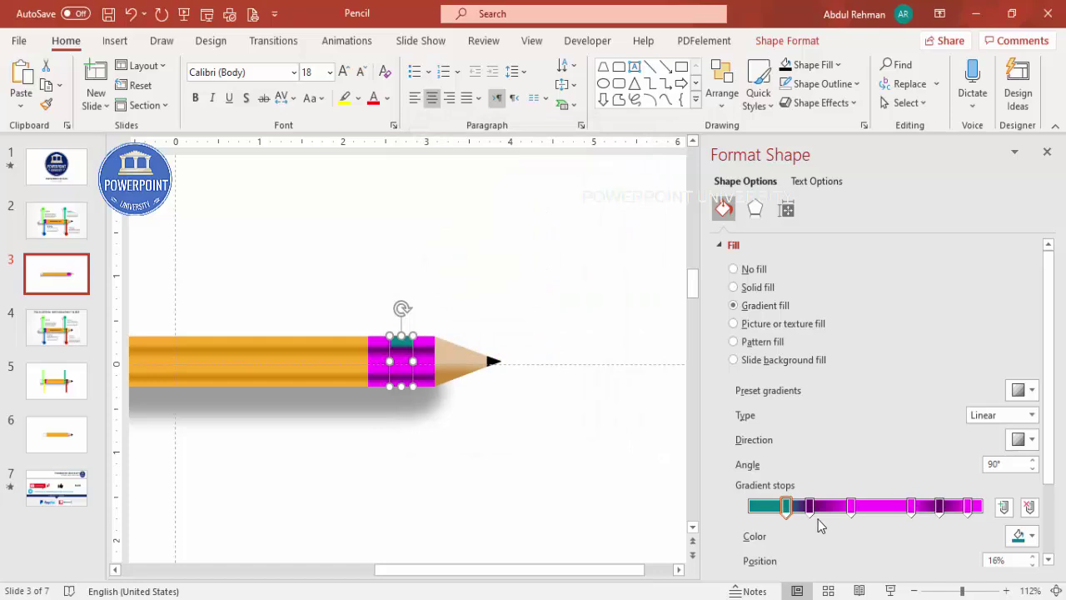
left_click(1020, 536)
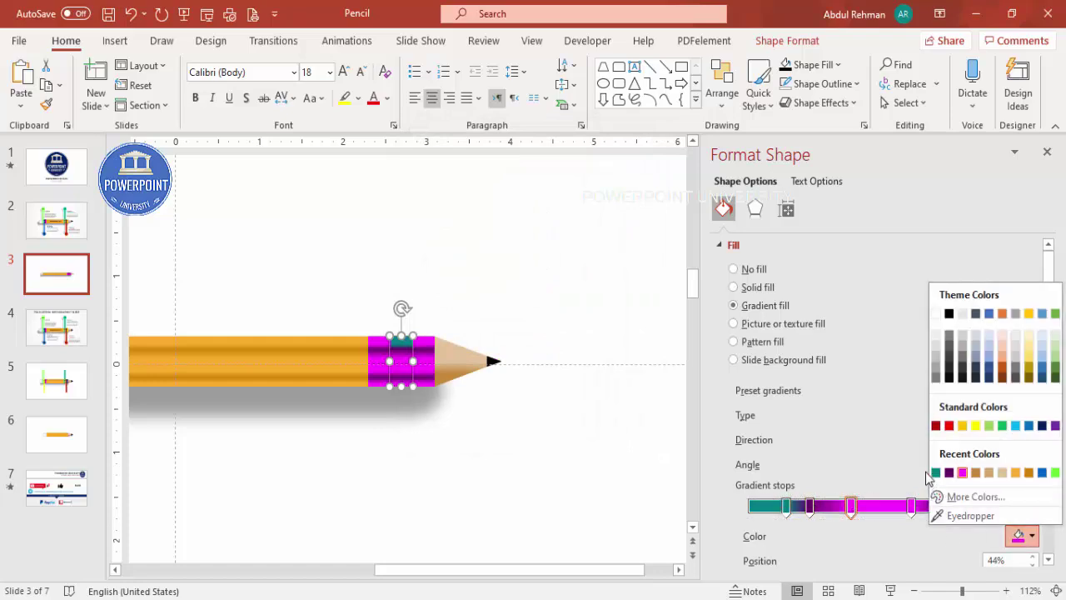
left_click(936, 473)
left_click(911, 505)
left_click(1020, 537)
left_click(936, 473)
left_click(968, 508)
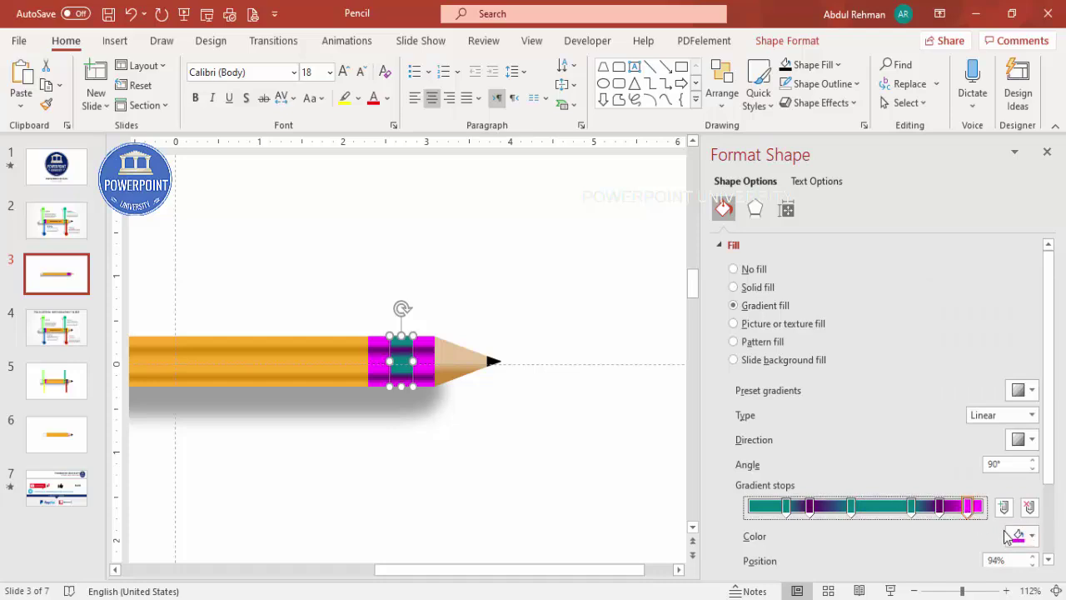
left_click(1021, 536)
left_click(936, 473)
Set the middle band's 26% and 82% stops to dark blue.
left_click(811, 505)
left_click(1020, 537)
left_click(966, 495)
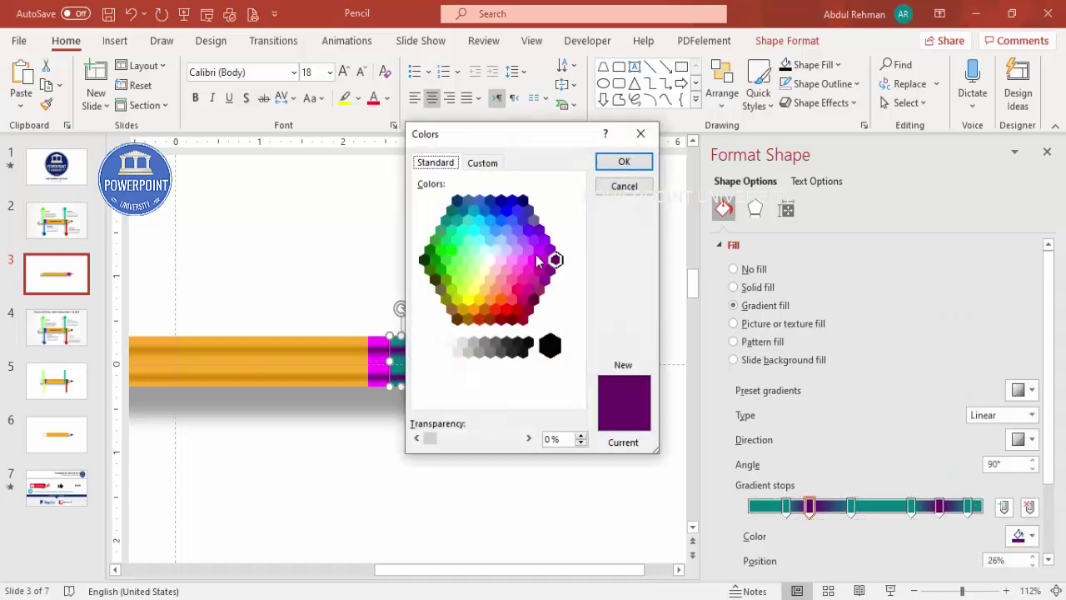
left_click(456, 201)
left_click(631, 165)
left_click(941, 507)
left_click(1022, 536)
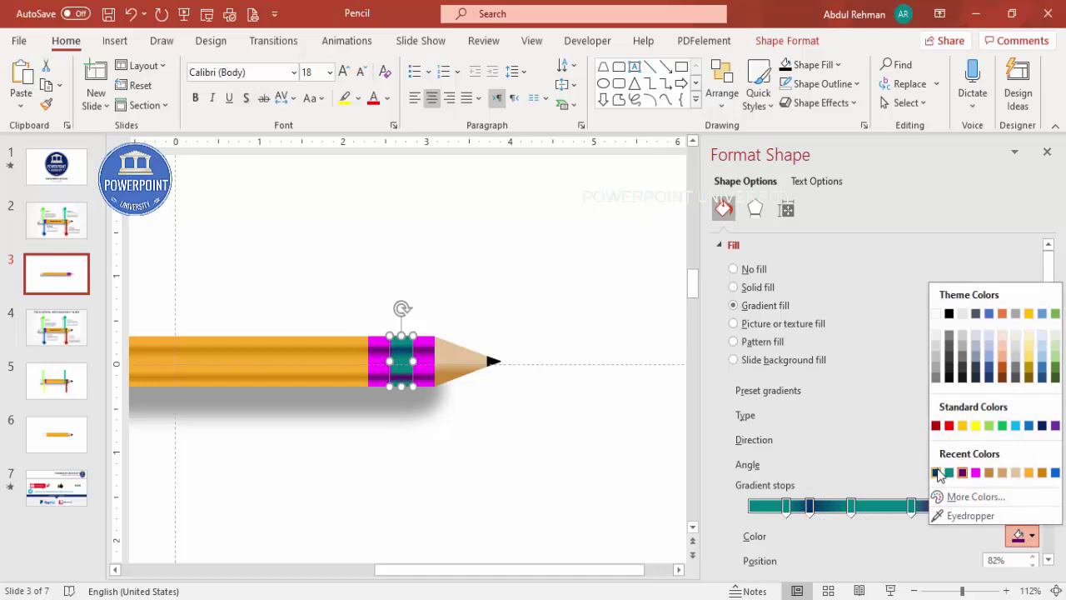
left_click(937, 472)
left_click(497, 436)
Set the leftmost band's first gradient stop to light blue.
left_click(369, 348)
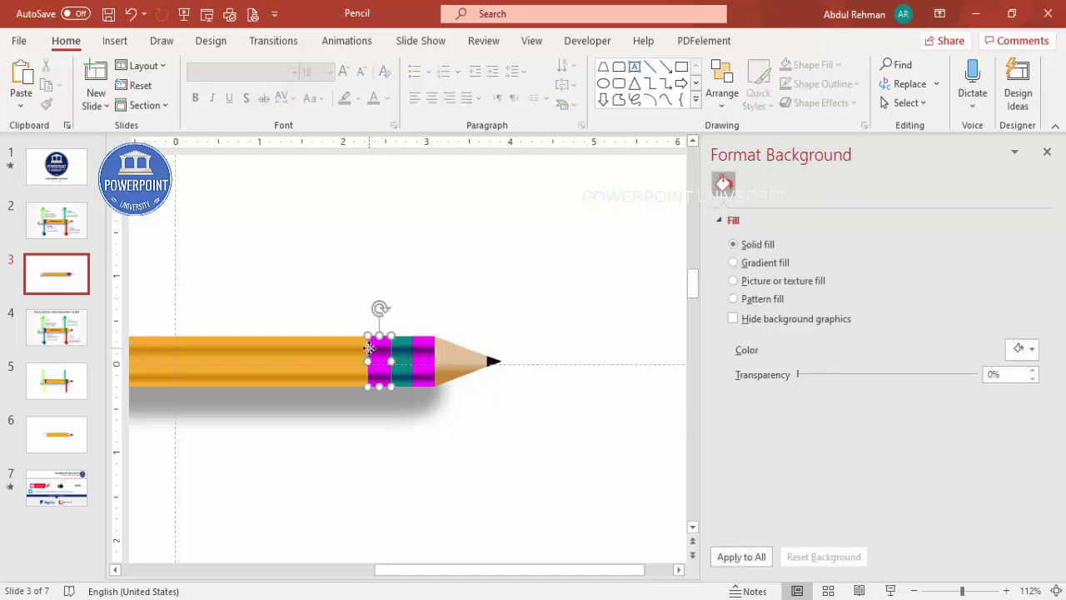
left_click(1021, 536)
left_click(976, 498)
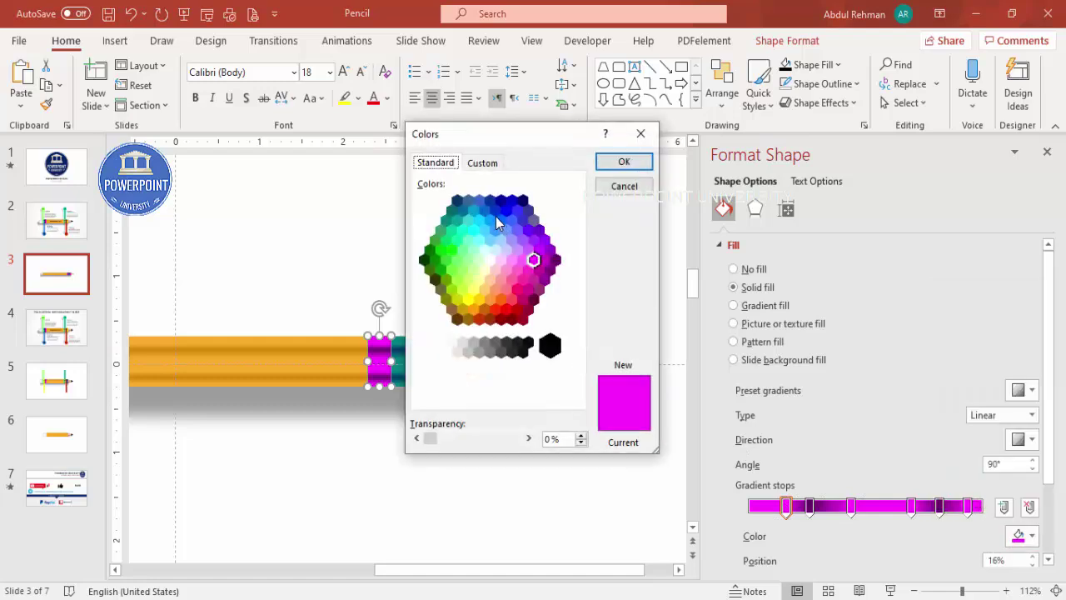
left_click(495, 219)
left_click(624, 162)
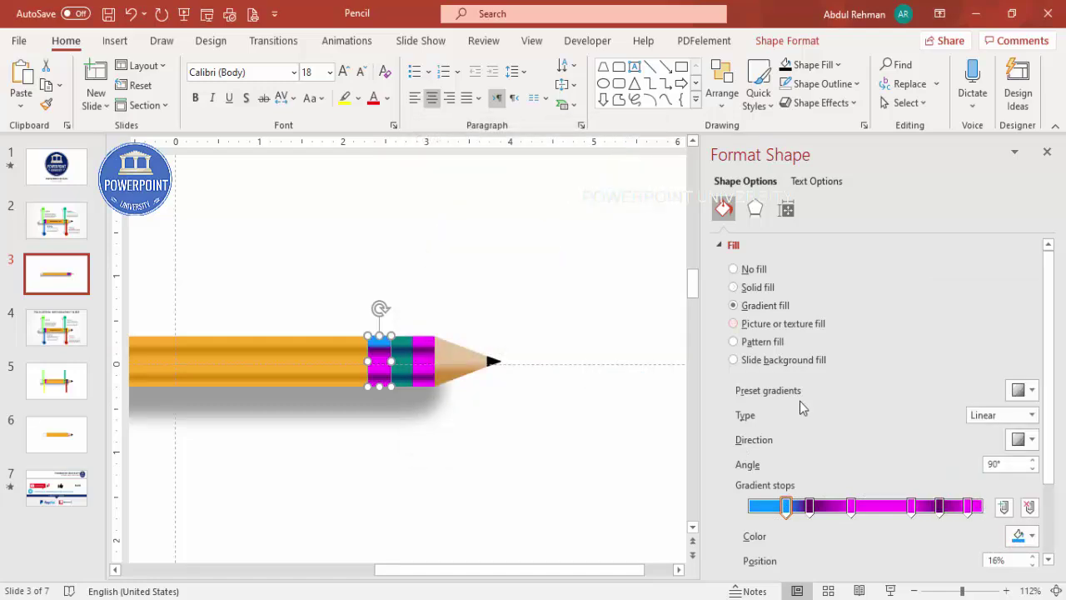
Apply light blue to the left band's 44%, 70% and 94% stops.
left_click(851, 506)
left_click(1013, 536)
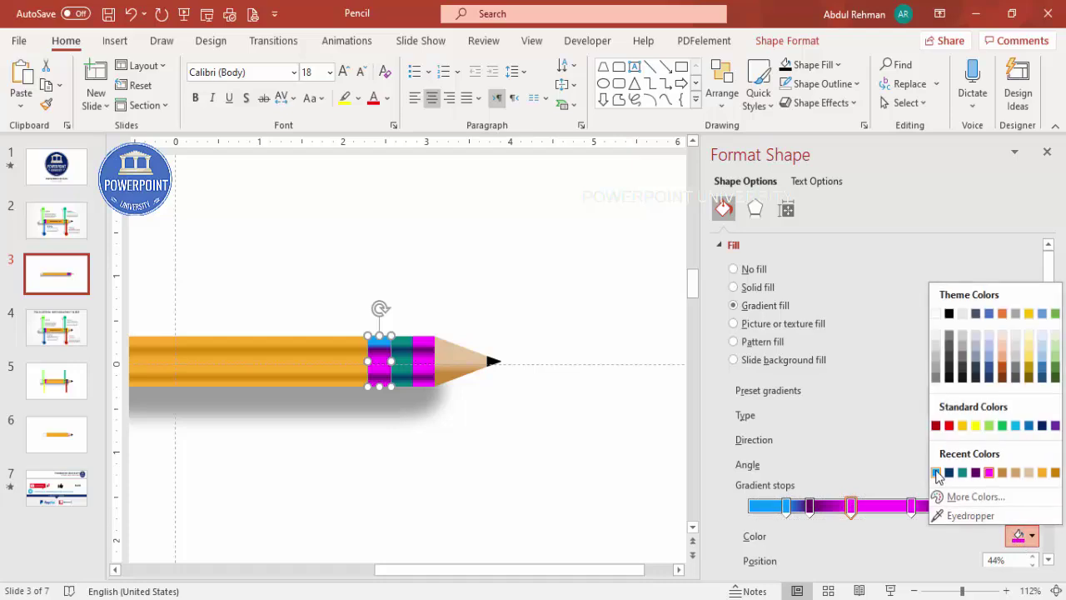
left_click(937, 473)
left_click(912, 505)
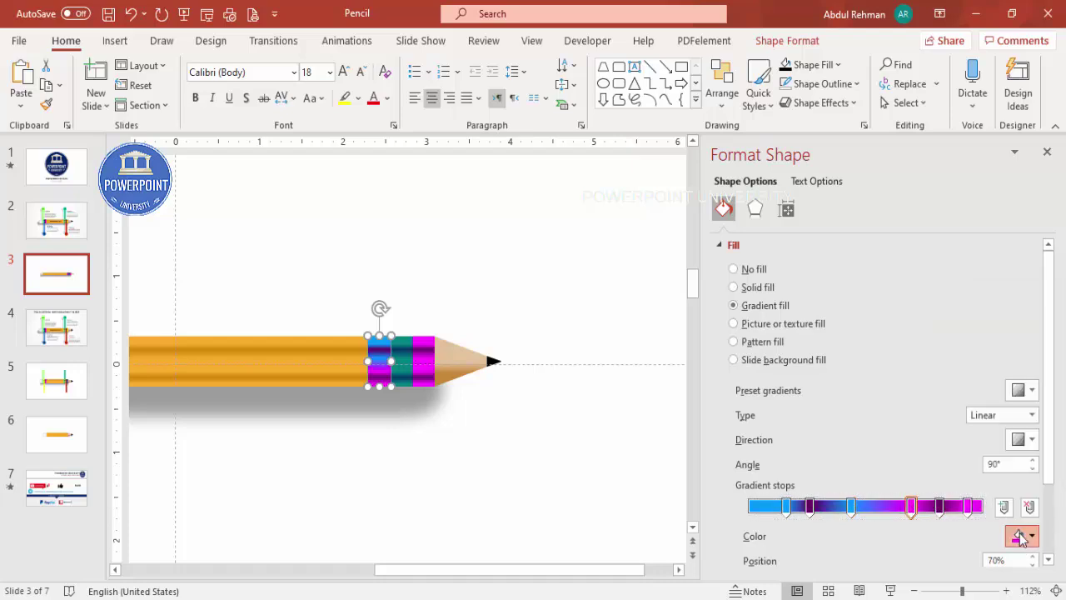
left_click(1020, 536)
left_click(936, 472)
left_click(968, 506)
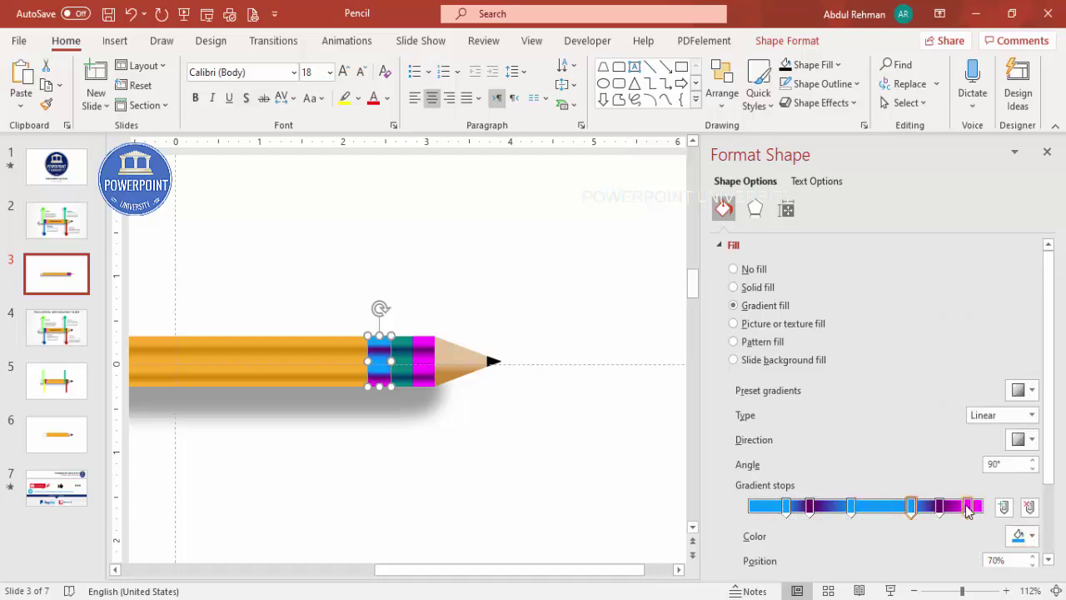
left_click(1021, 536)
left_click(936, 473)
Set the left band's 26% and 82% stops to dark blue and fit the slide.
left_click(810, 506)
left_click(1021, 536)
left_click(976, 497)
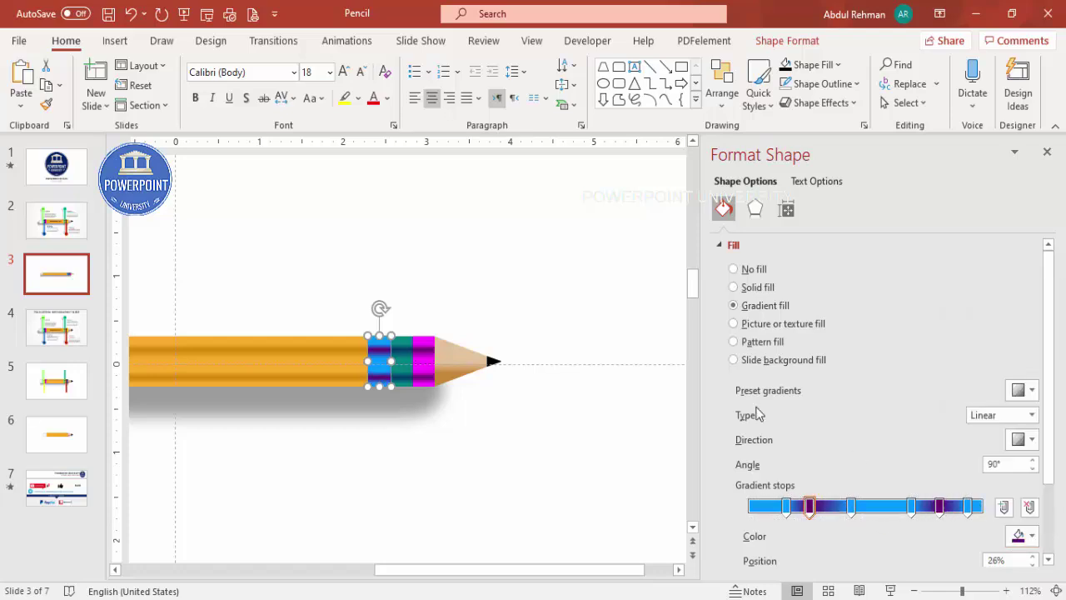
left_click(501, 204)
left_click(621, 162)
left_click(938, 505)
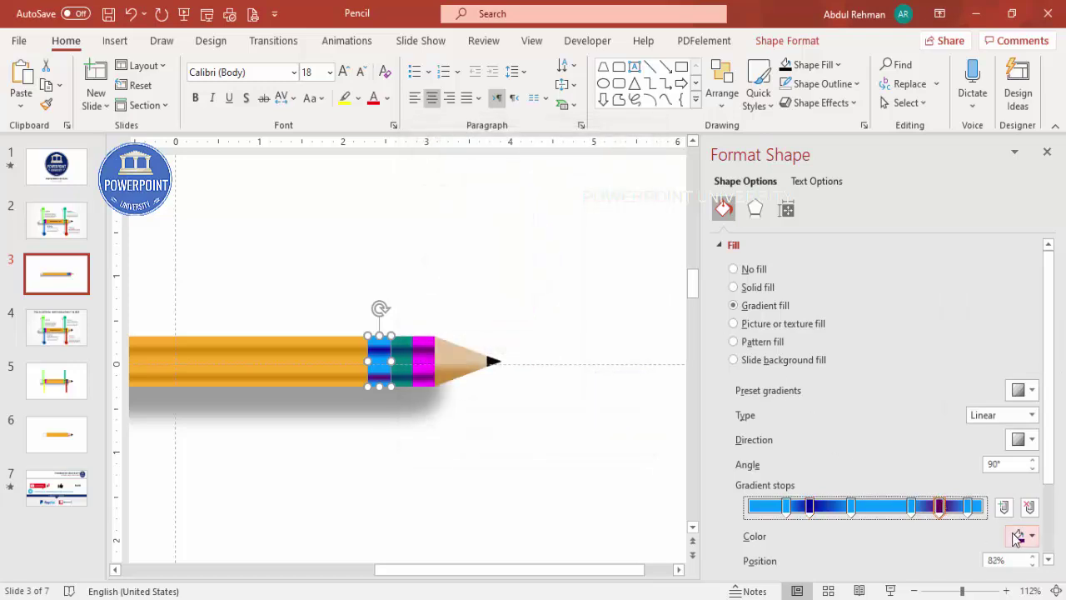
left_click(1020, 535)
left_click(936, 473)
left_click(581, 464)
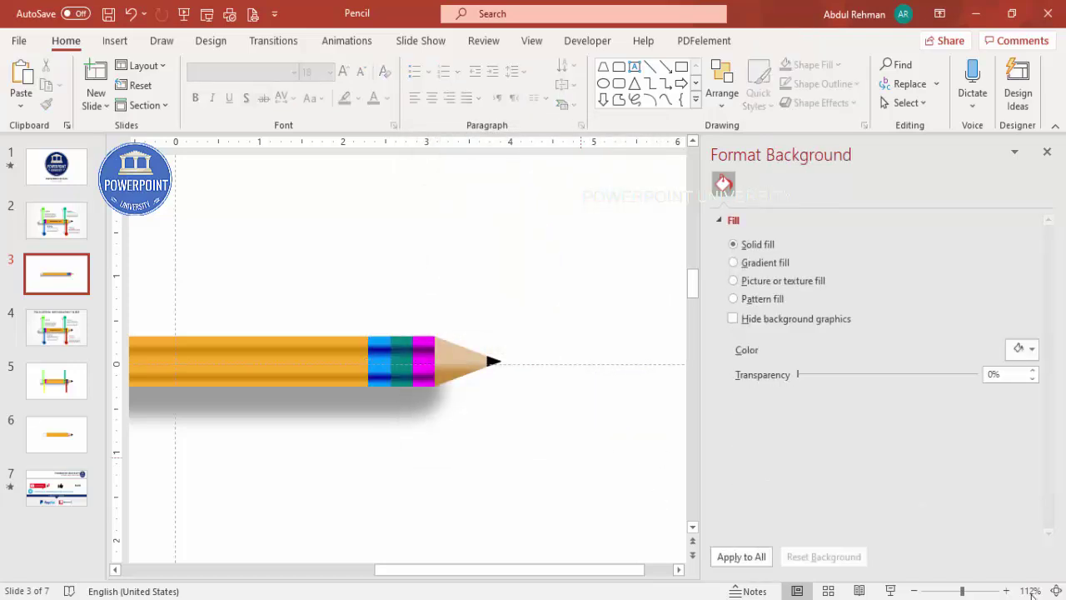
left_click(1056, 590)
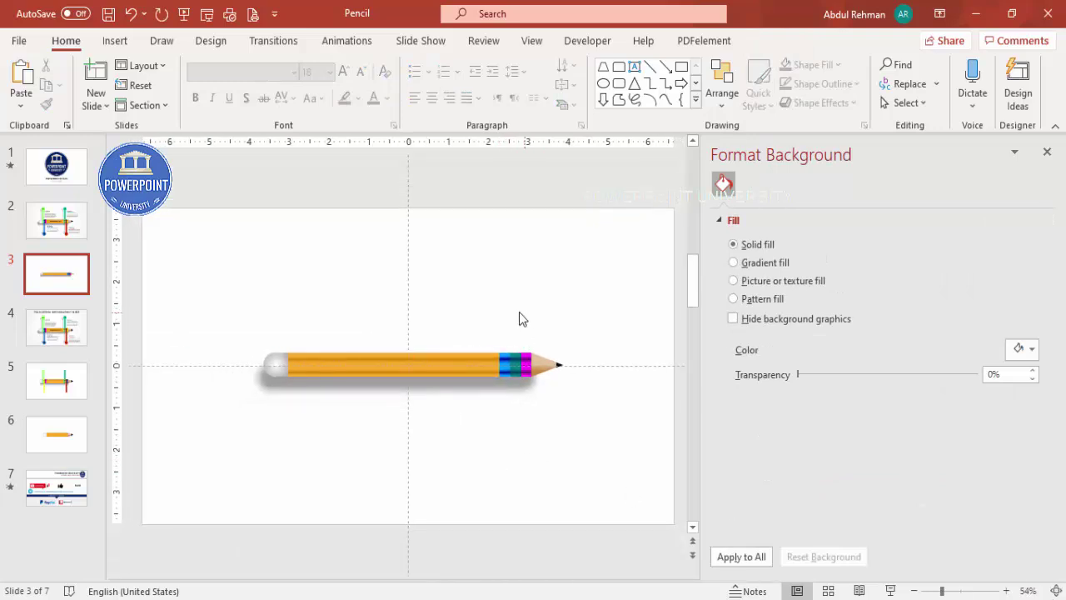